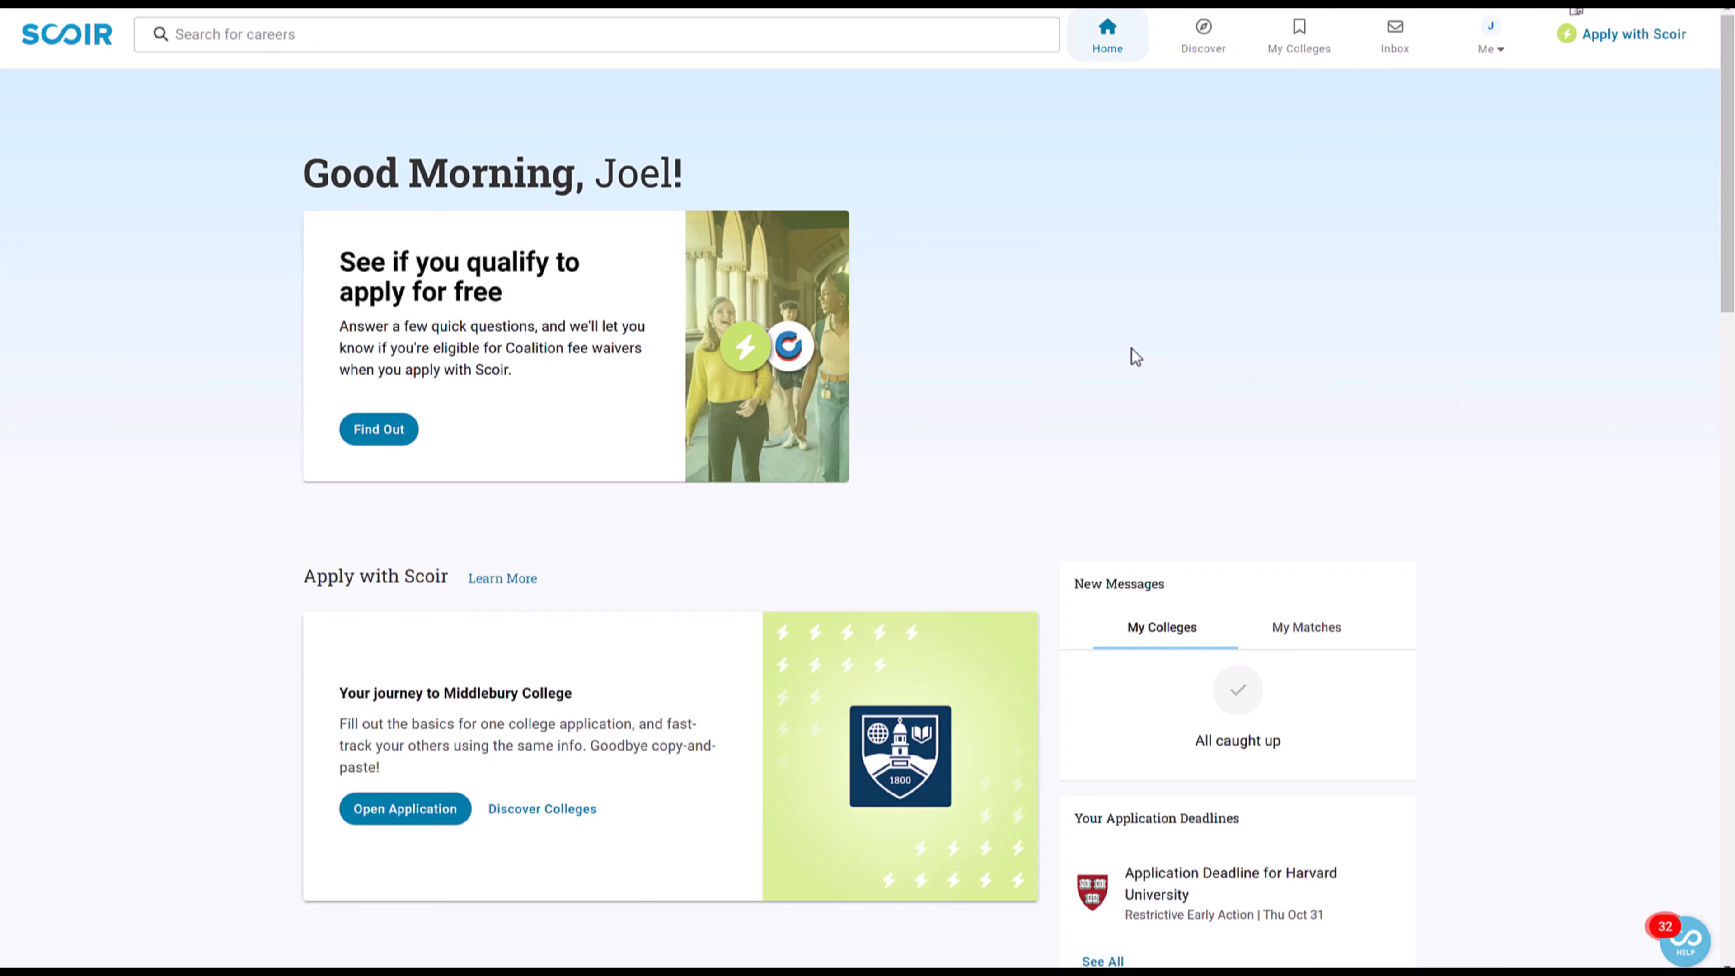
Step: Search for "harv" and open the Harvard University profile
left_click(437, 39)
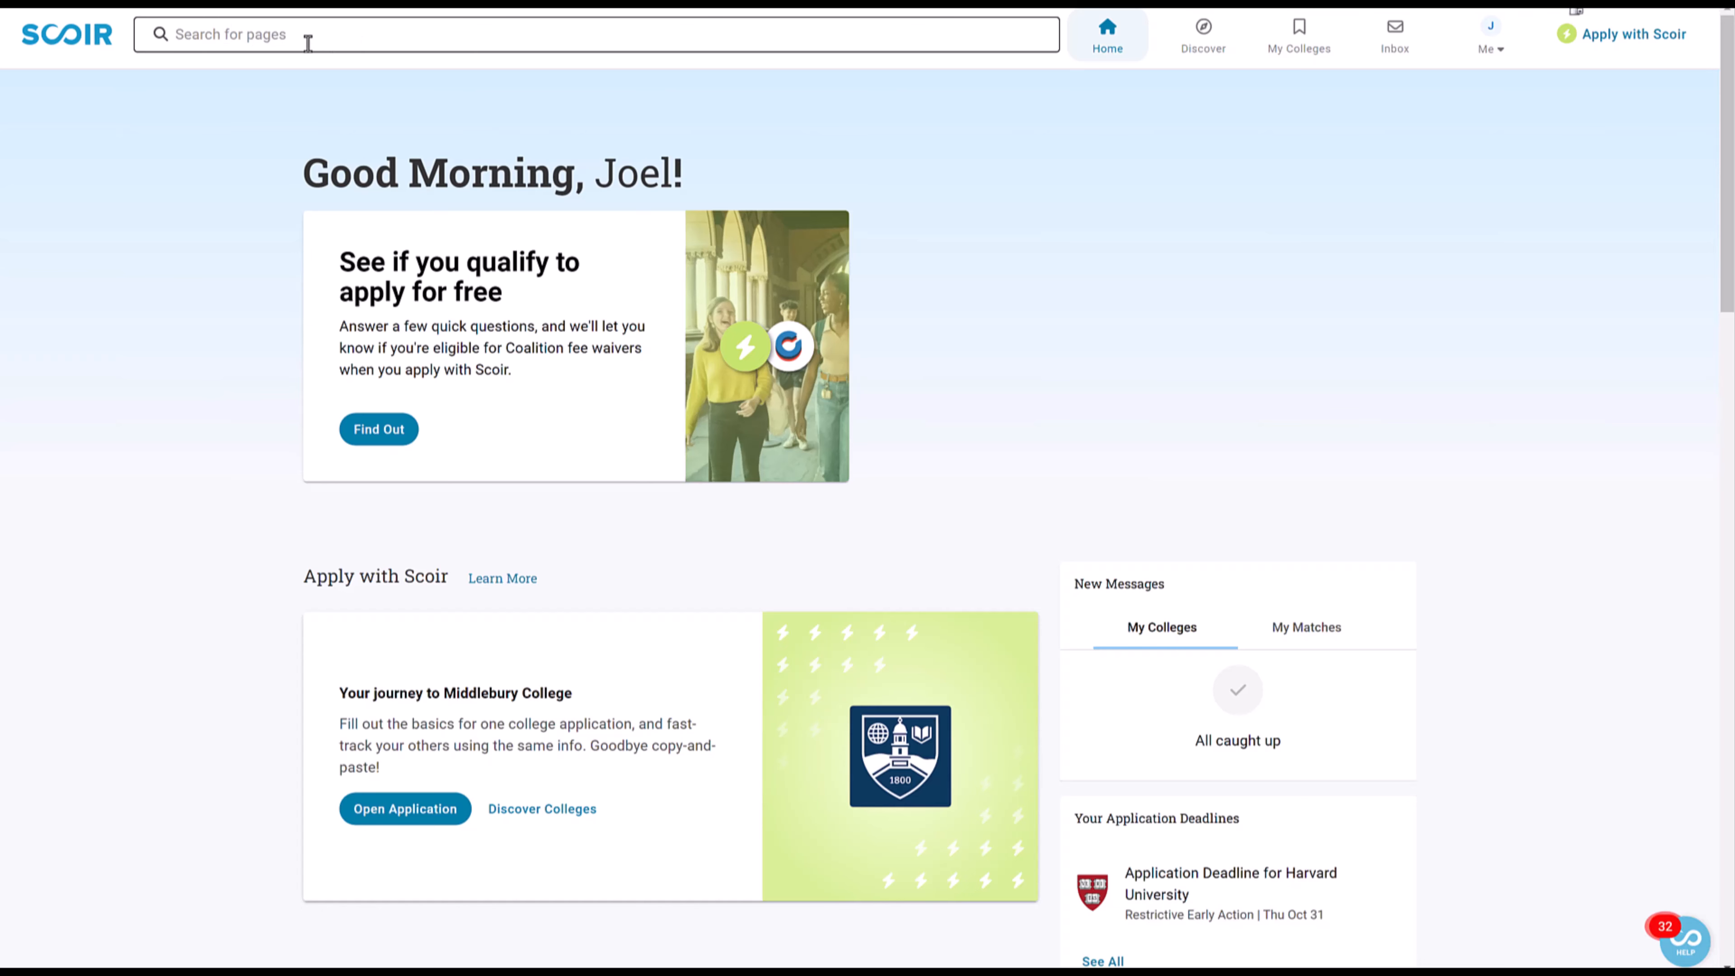
left_click(262, 41)
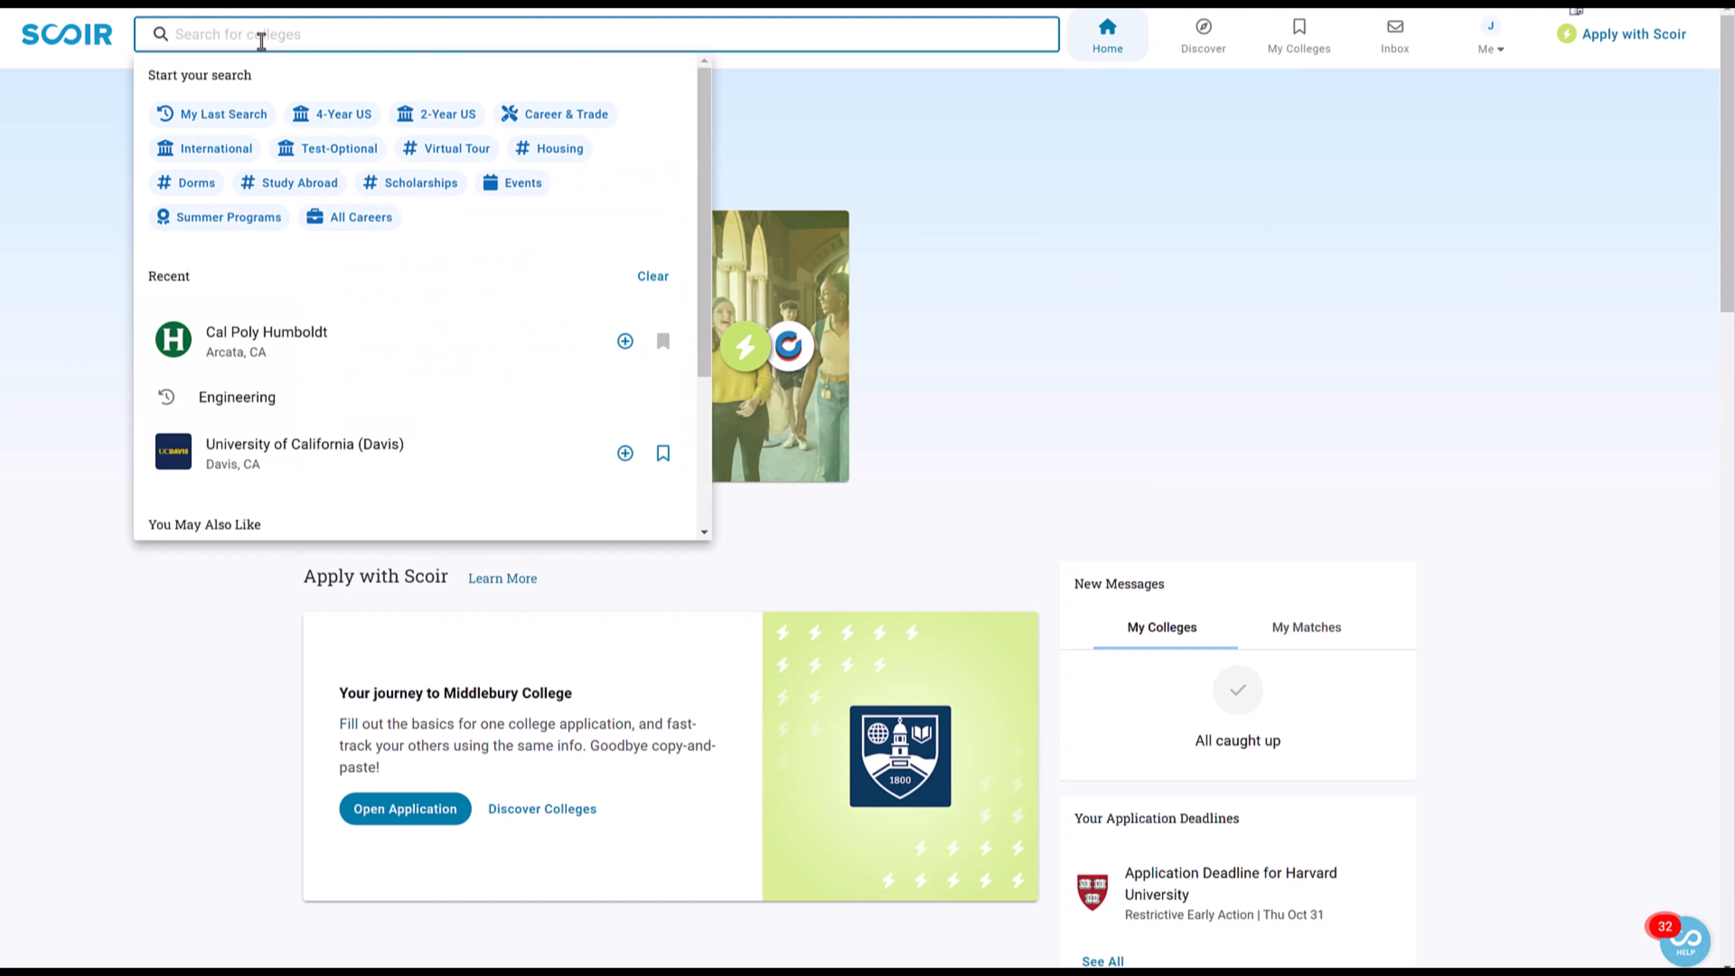
type("harv")
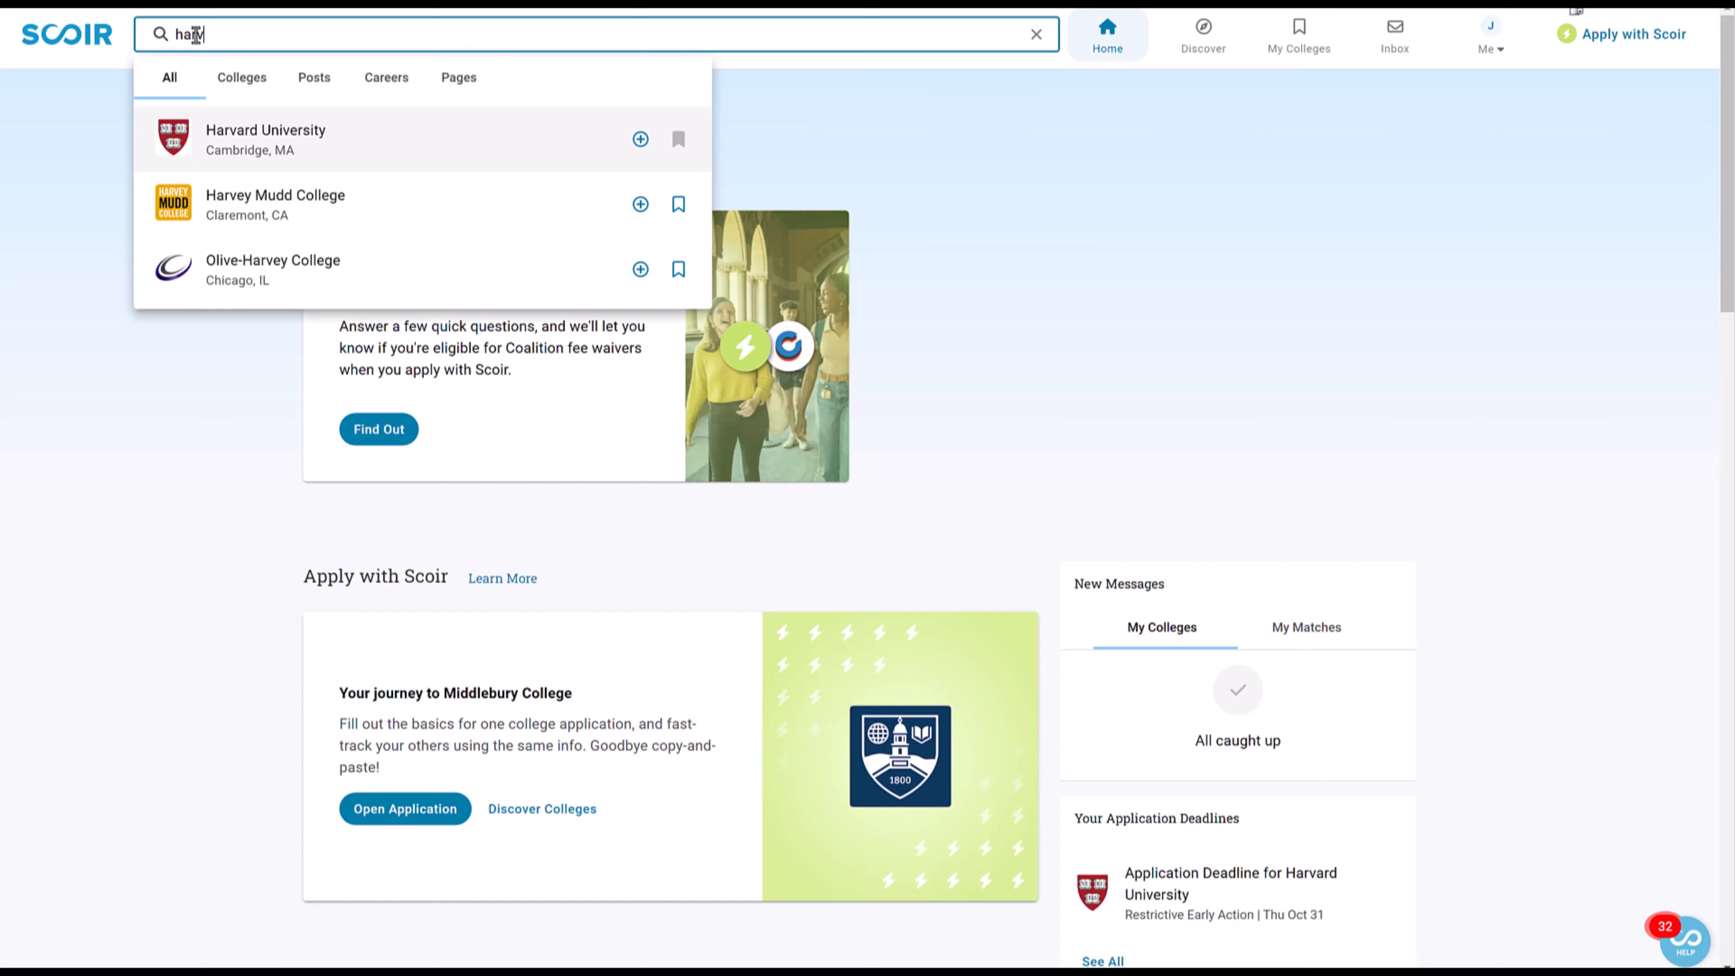
left_click(226, 137)
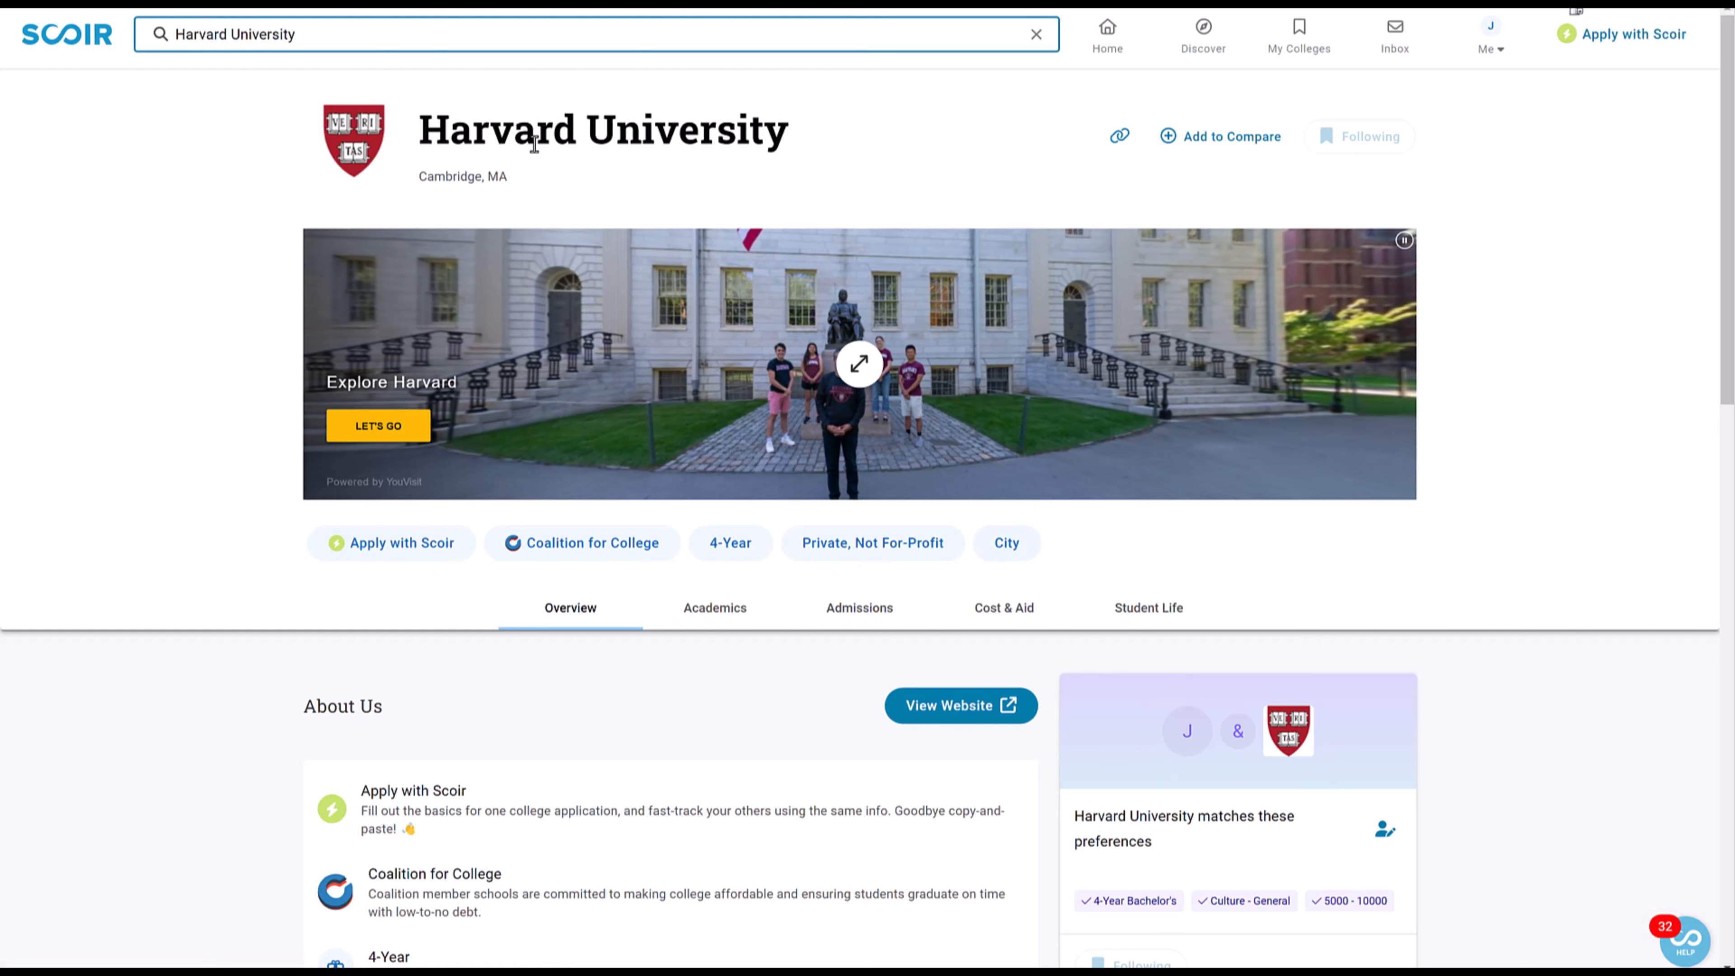
Step: Go to the college listings in Discover and clear all filters already set on the college search
left_click(1105, 38)
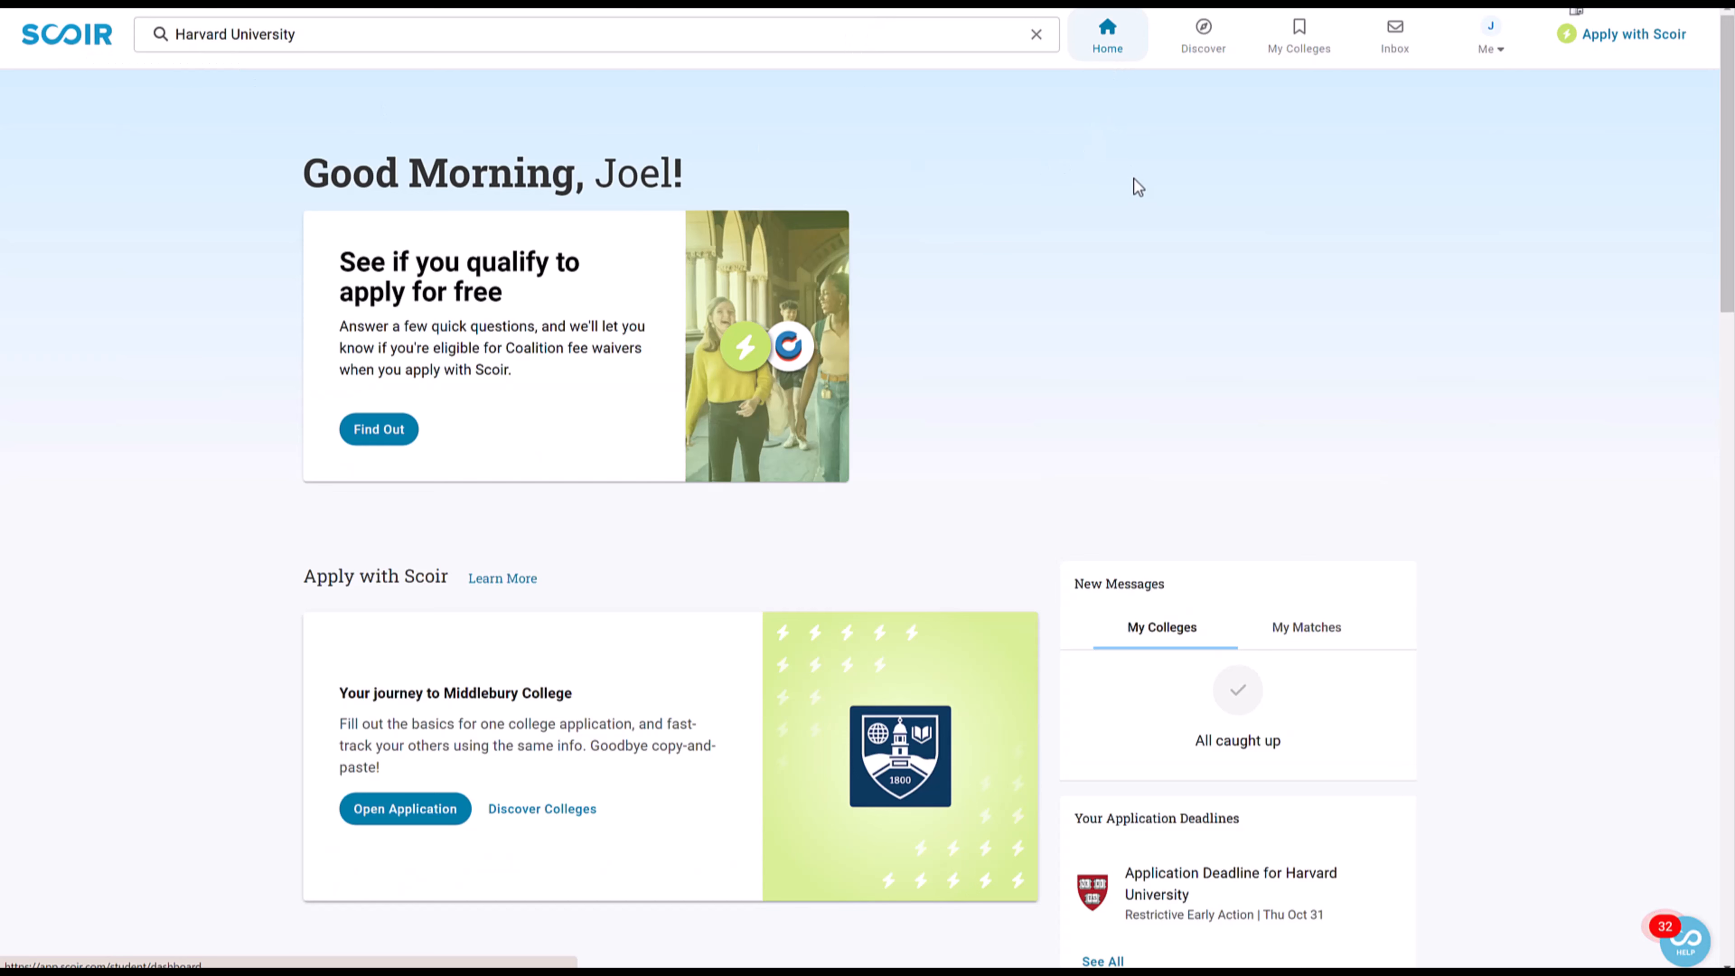
left_click(1213, 53)
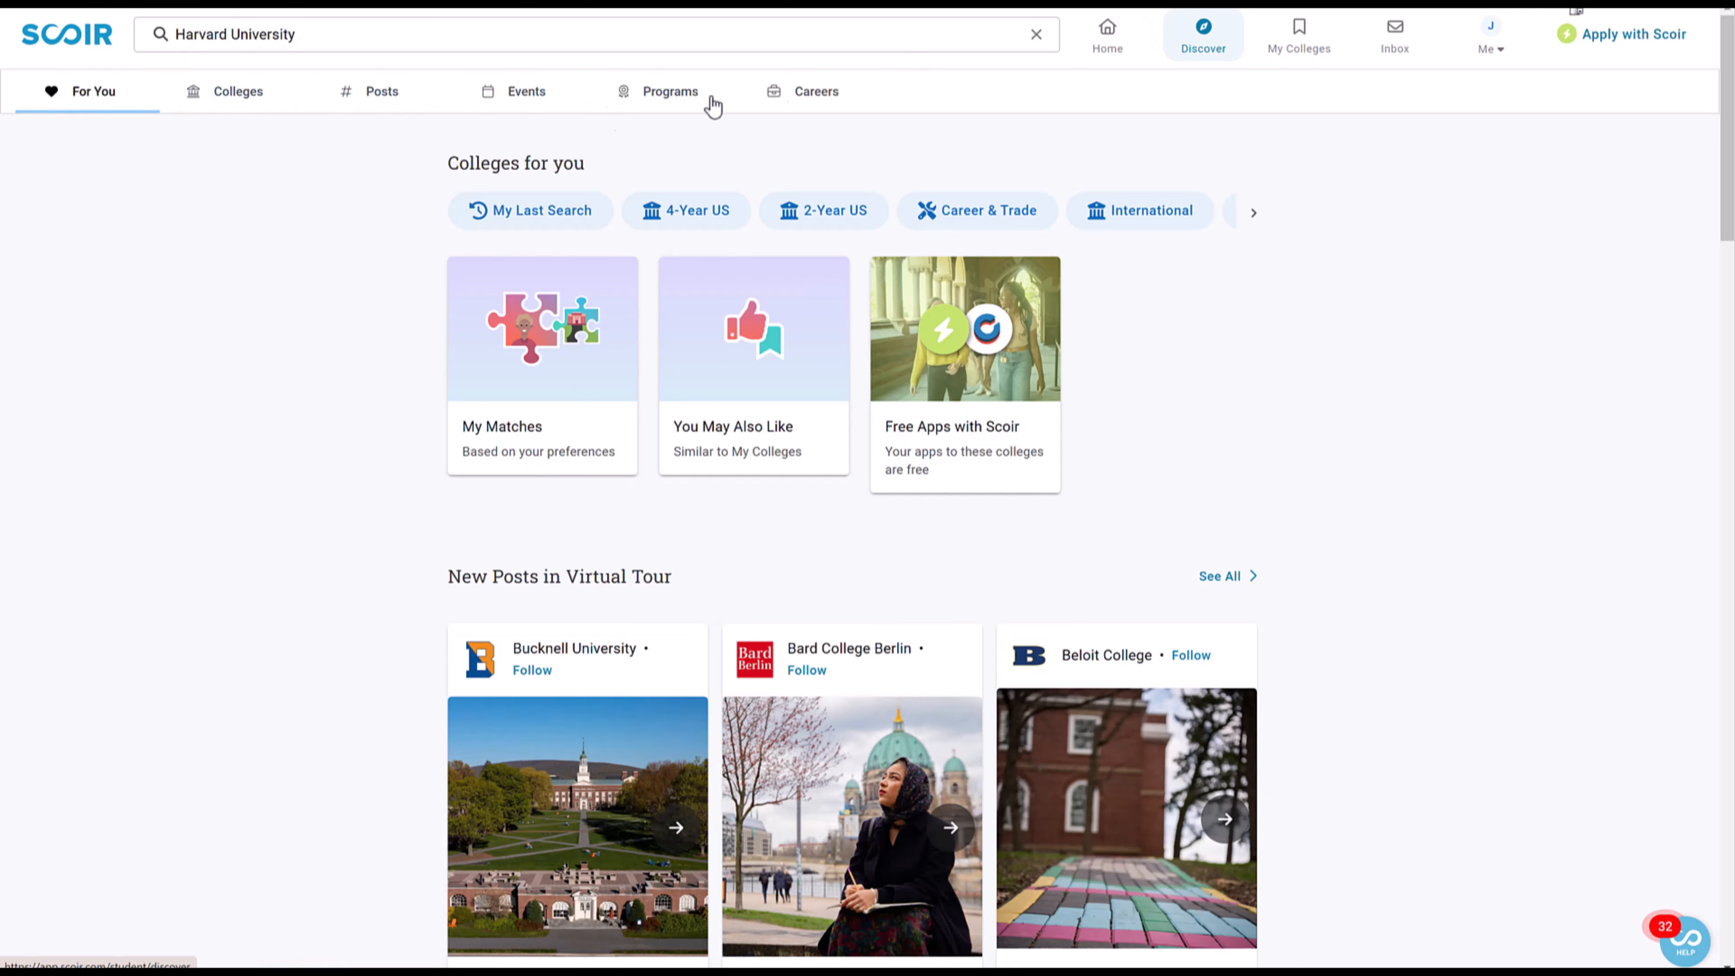
left_click(230, 109)
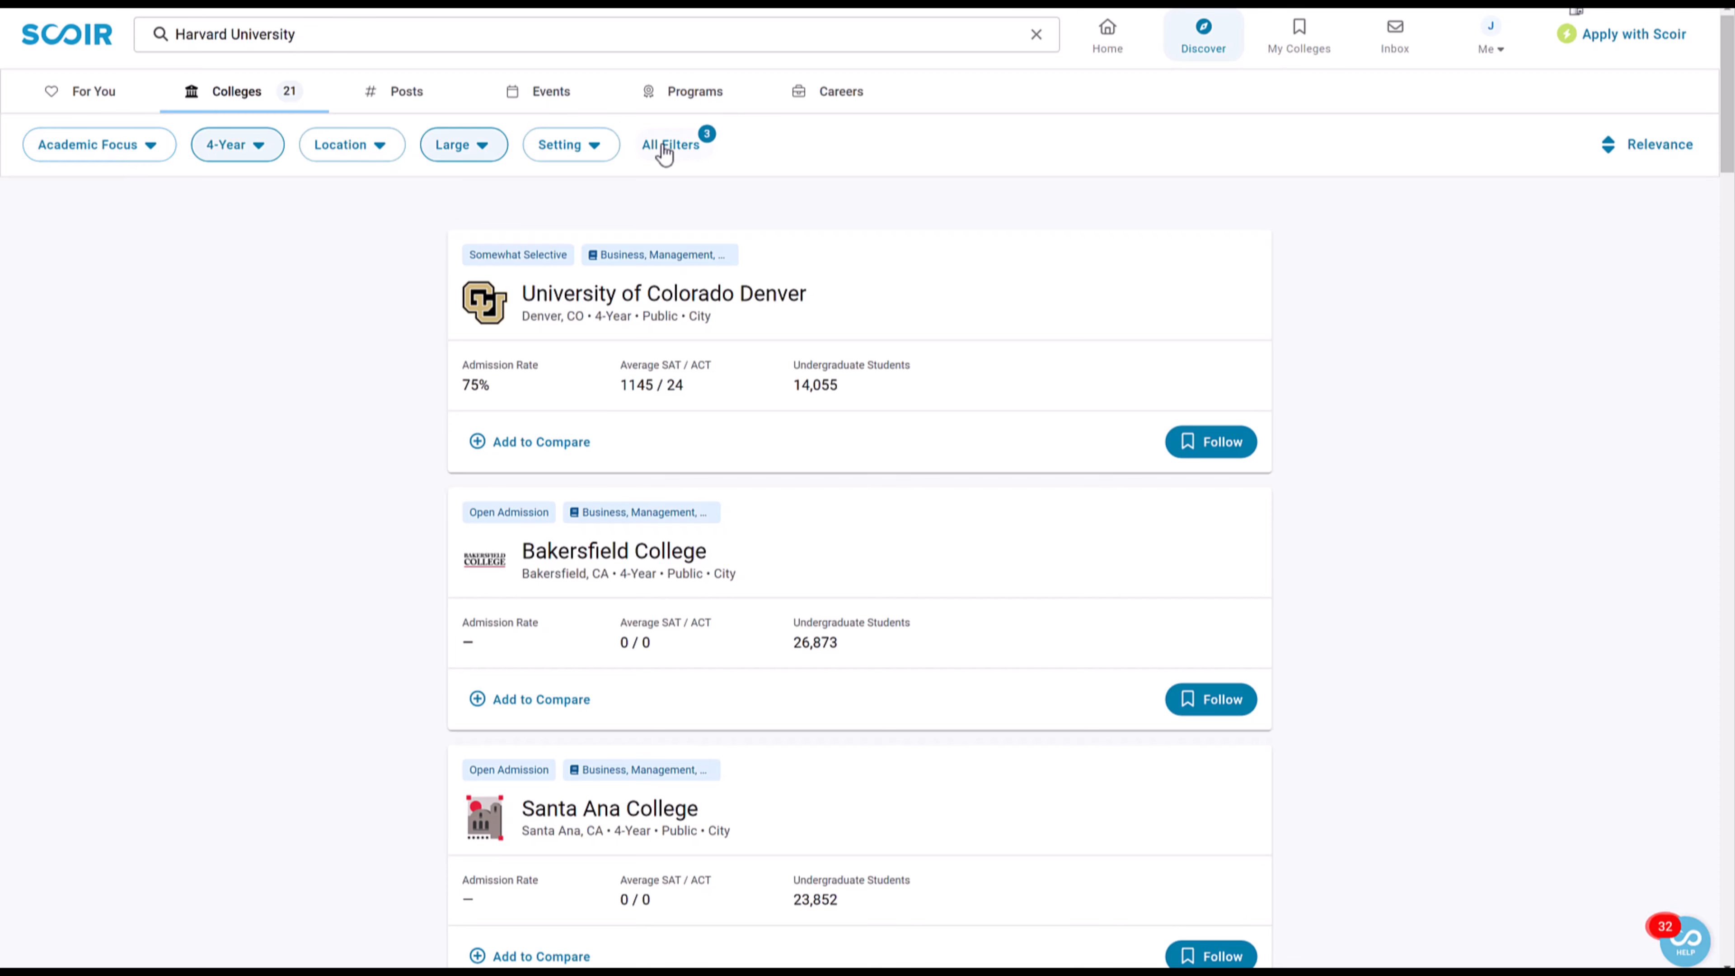
left_click(675, 161)
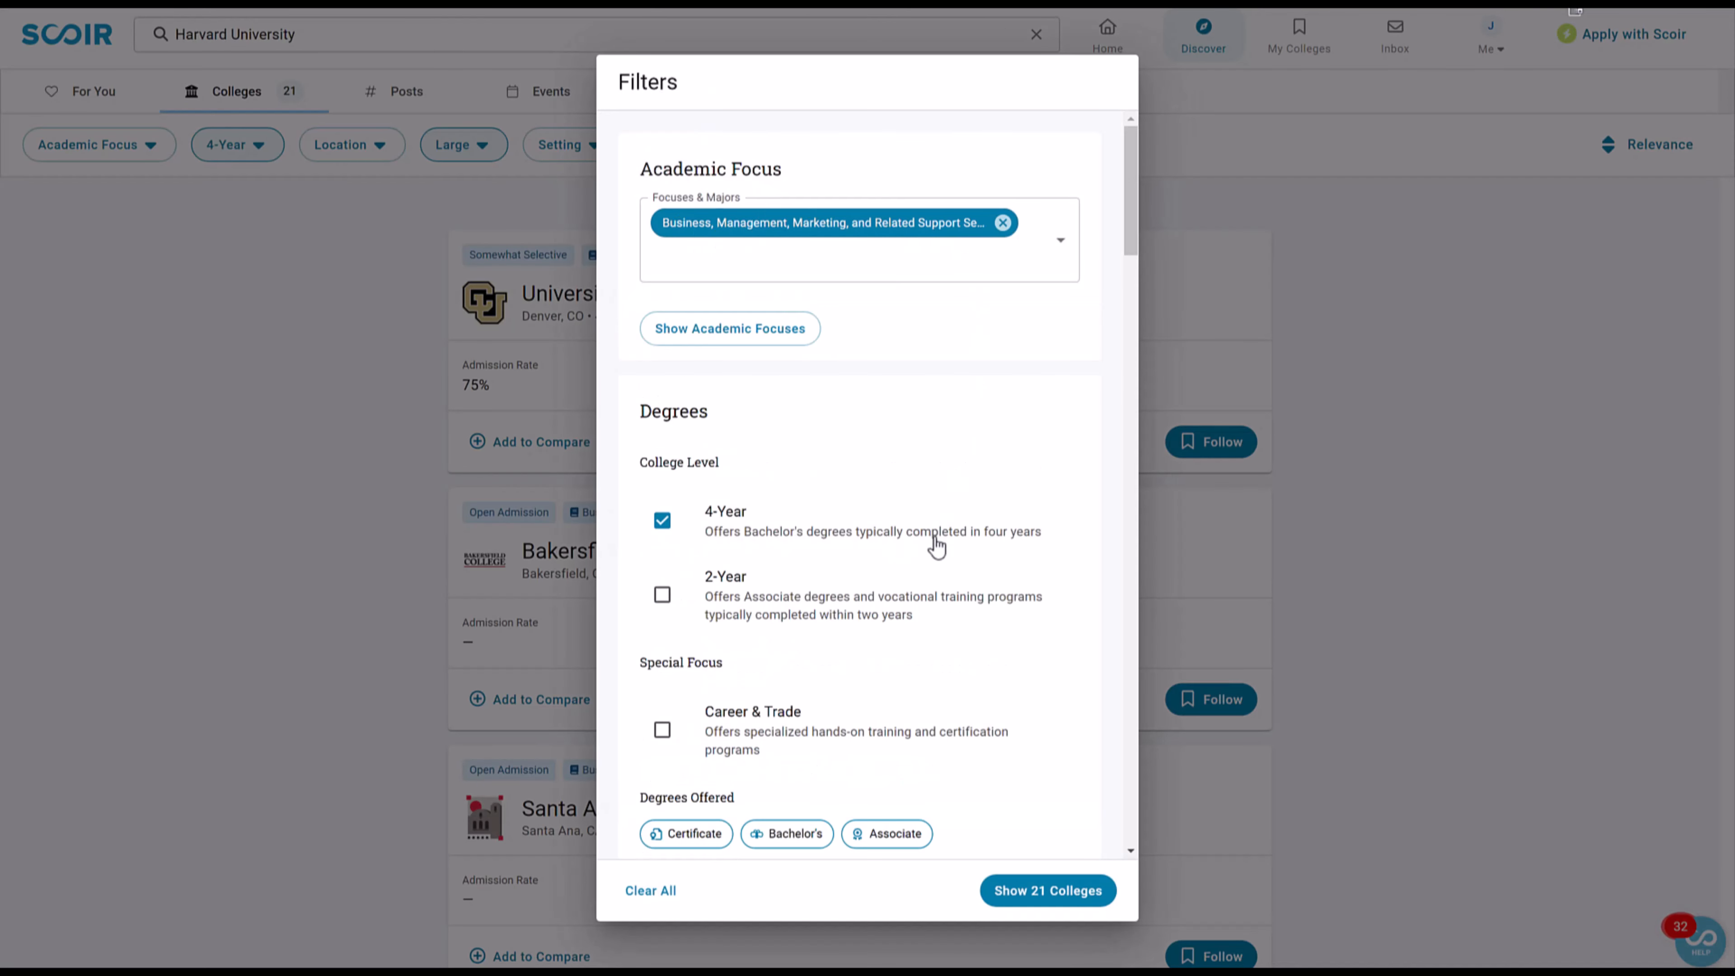
left_click(655, 895)
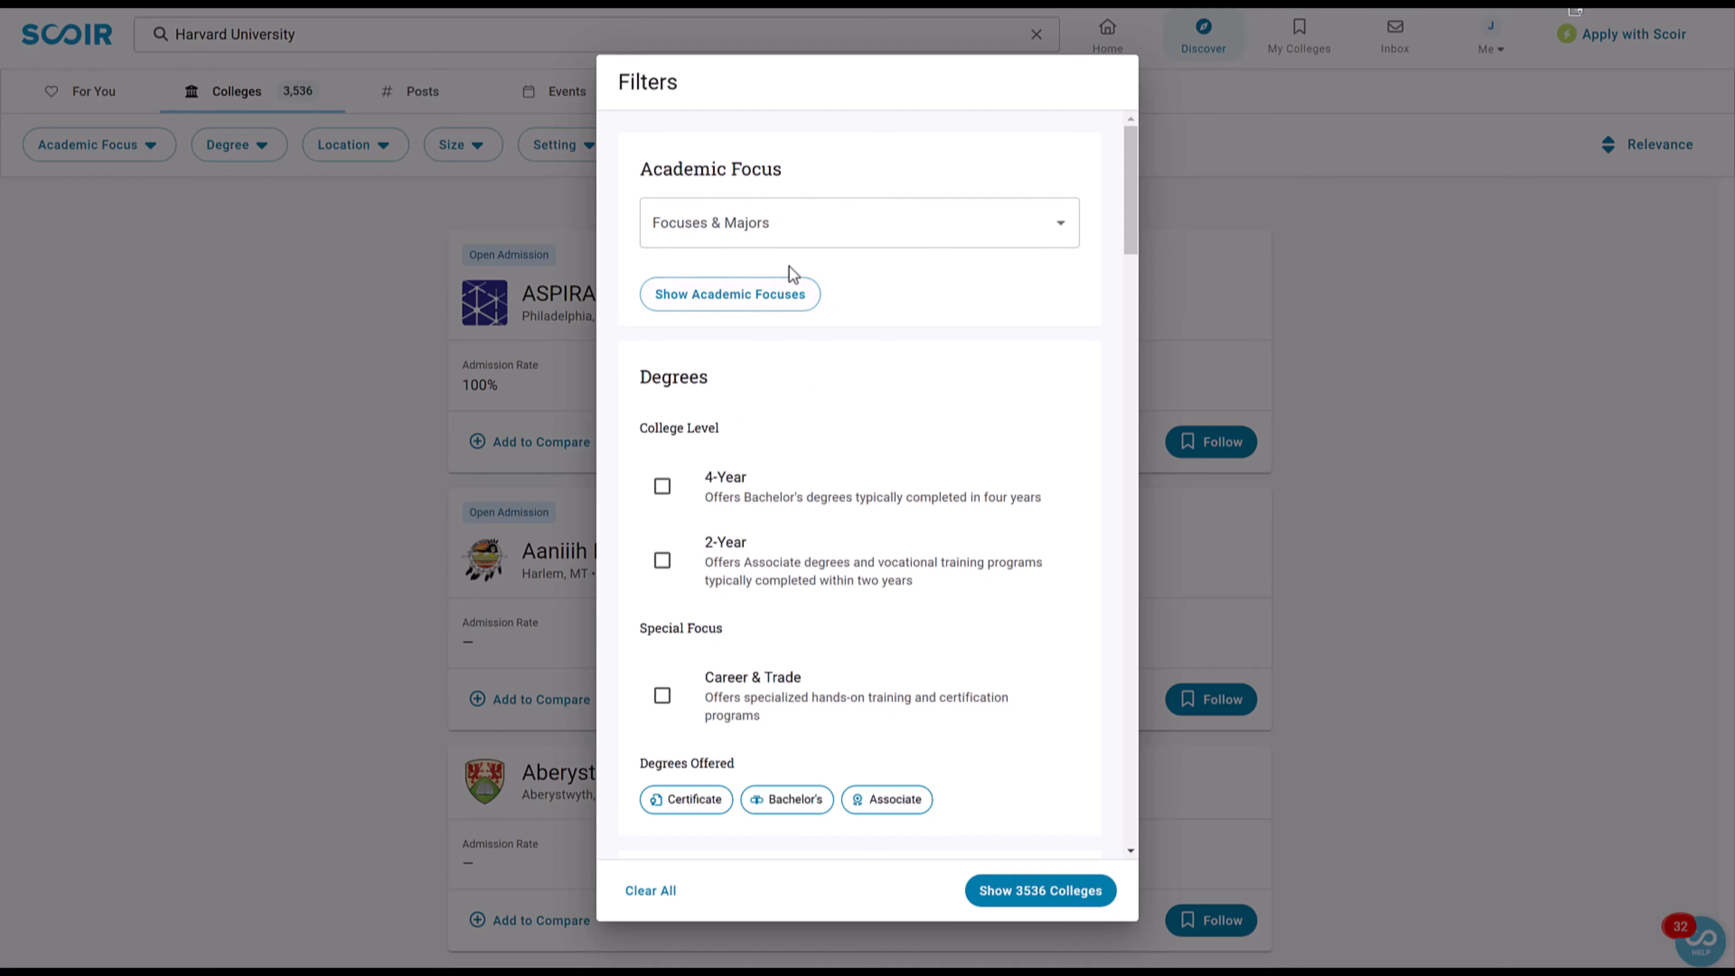
Step: Filter the colleges by the Engineering academic focus and the 4-Year college level
left_click(676, 228)
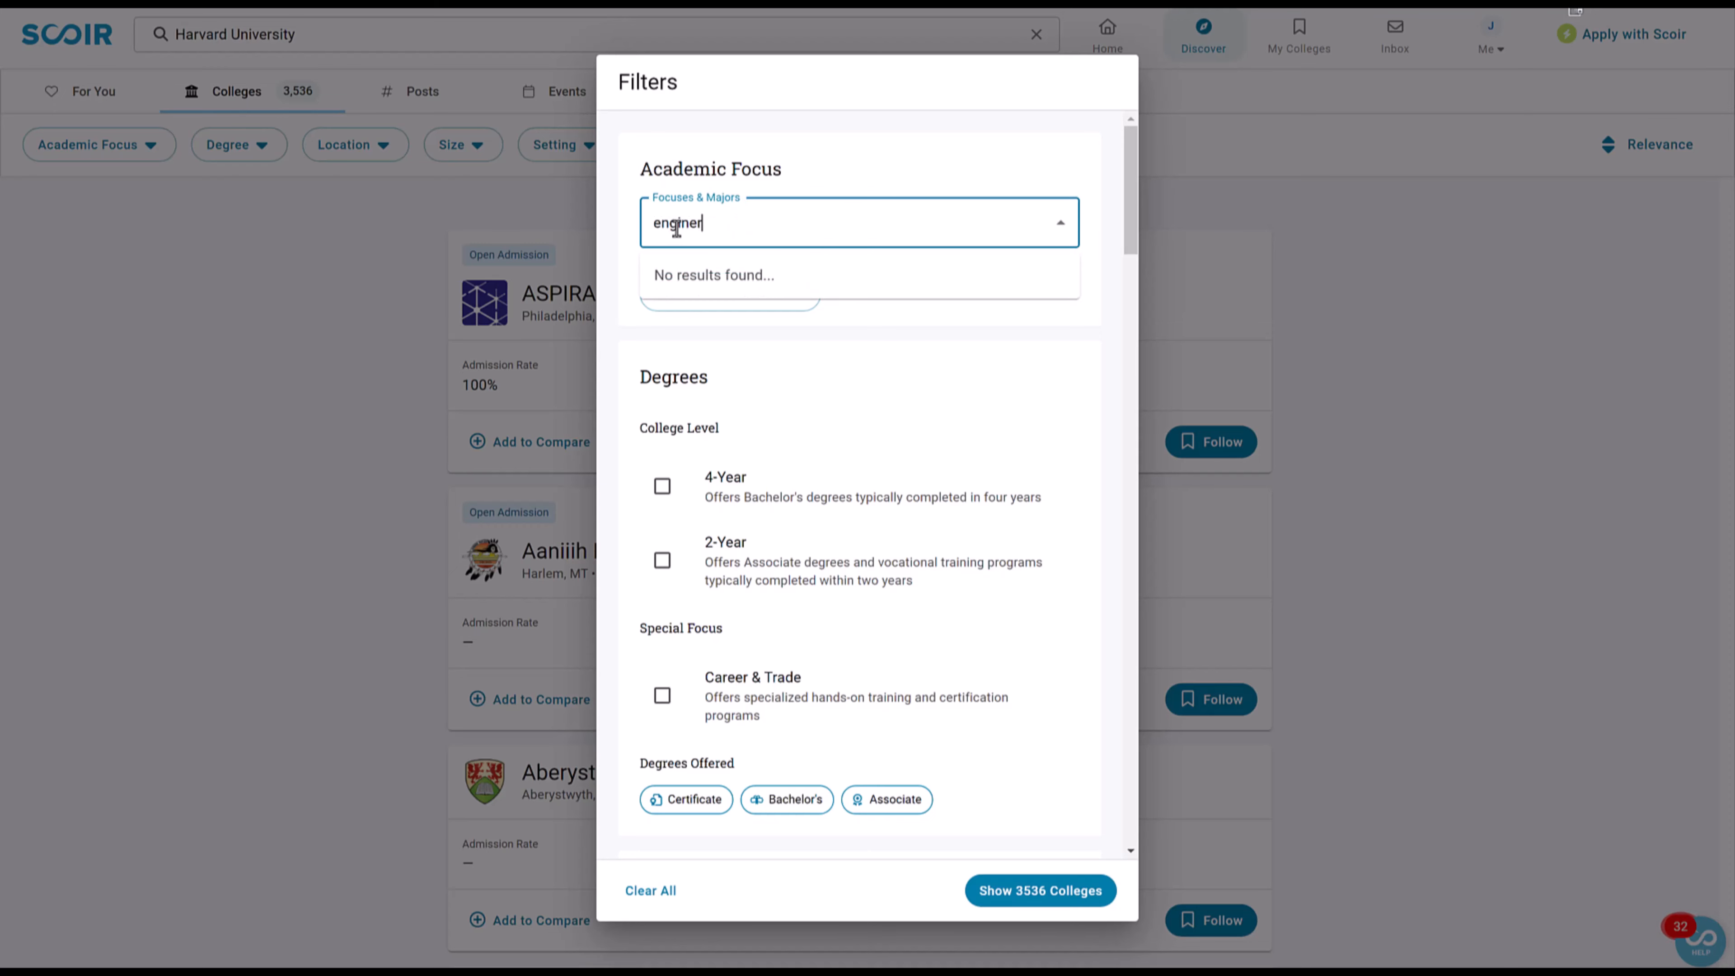
type("engineering")
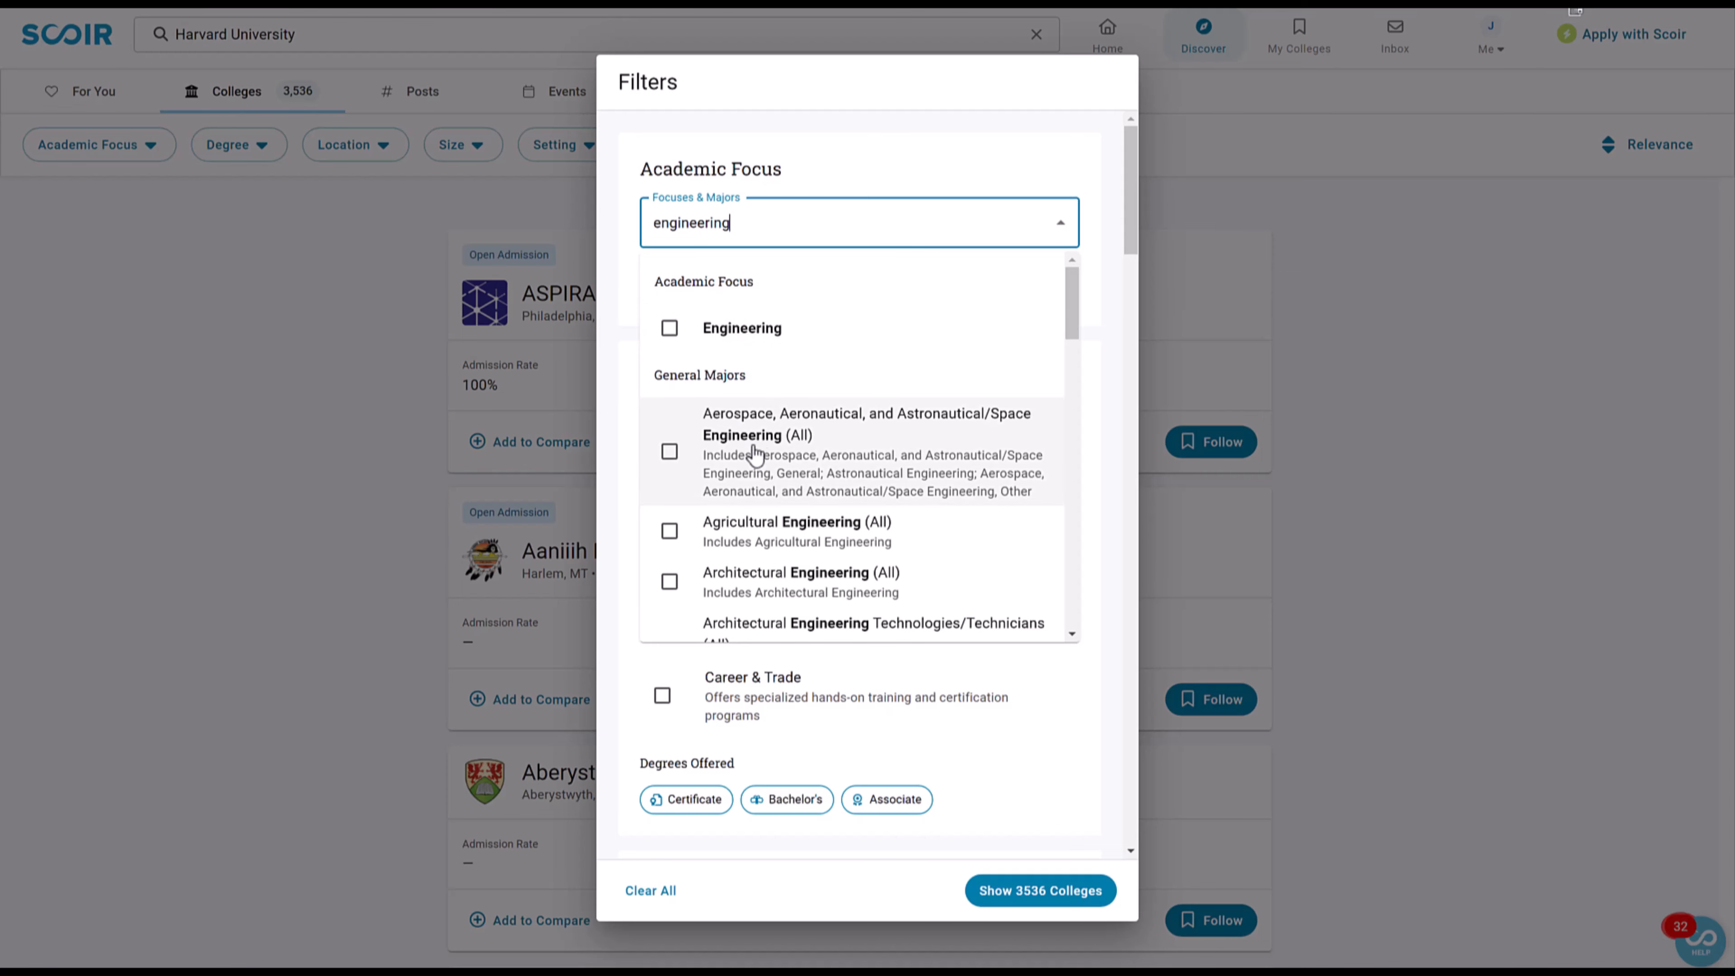
scroll(745, 478, "down", 3)
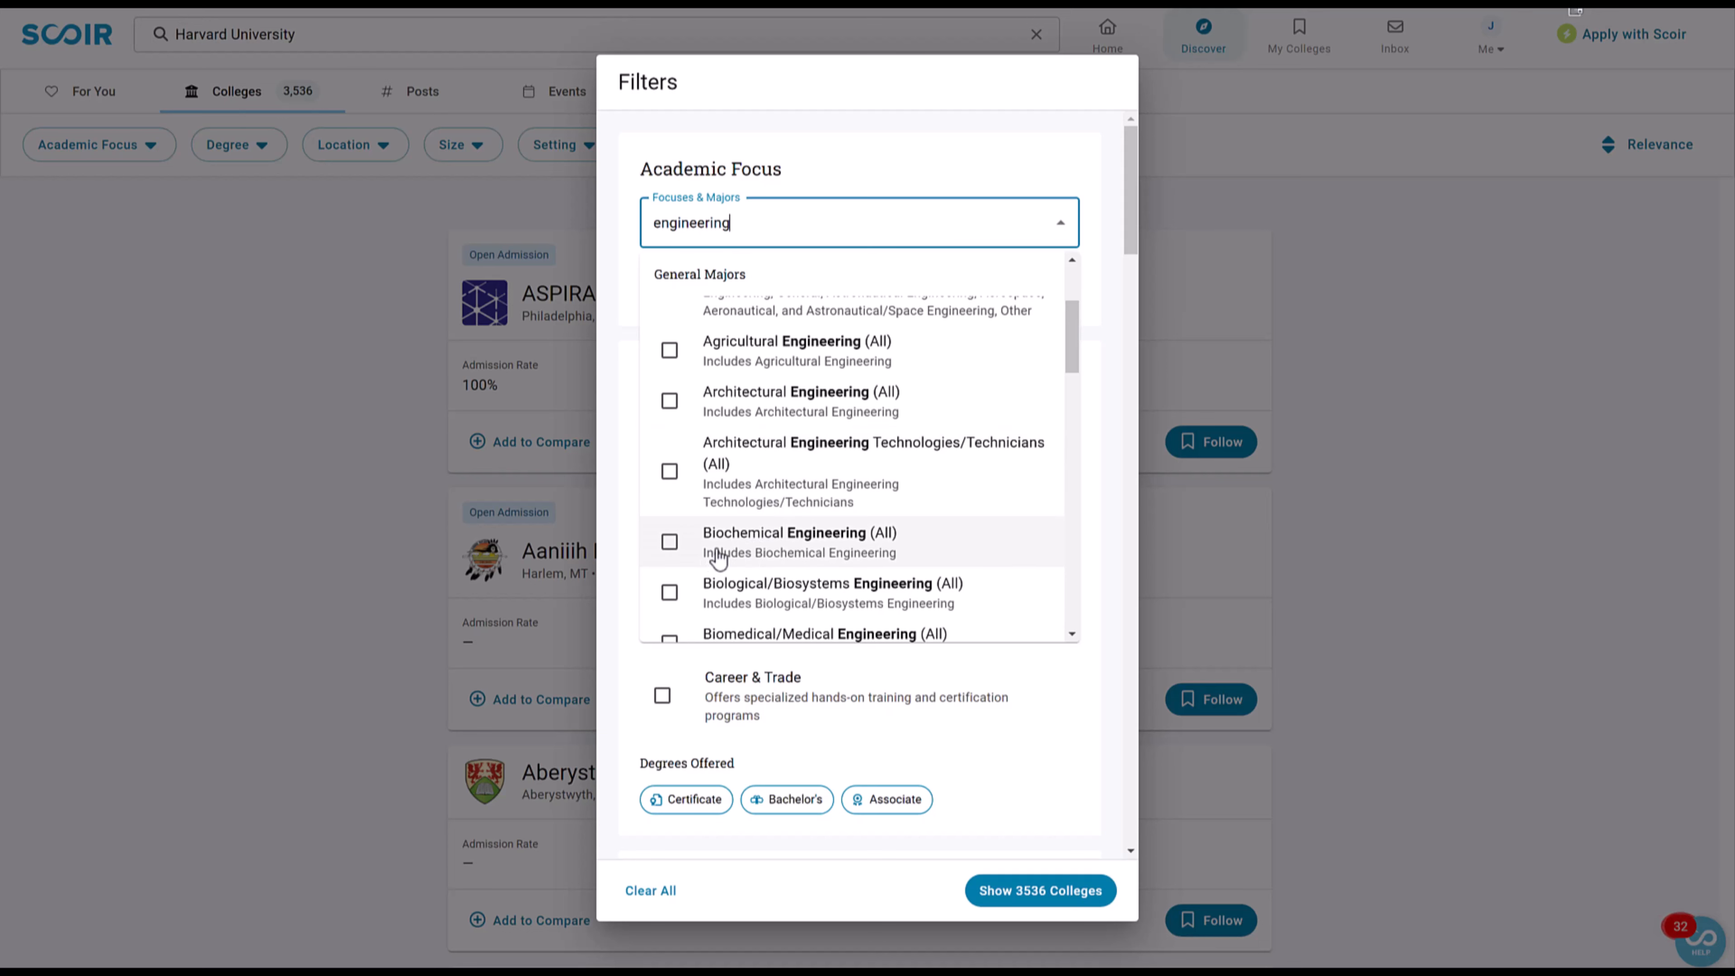
scroll(719, 553, "down", 2)
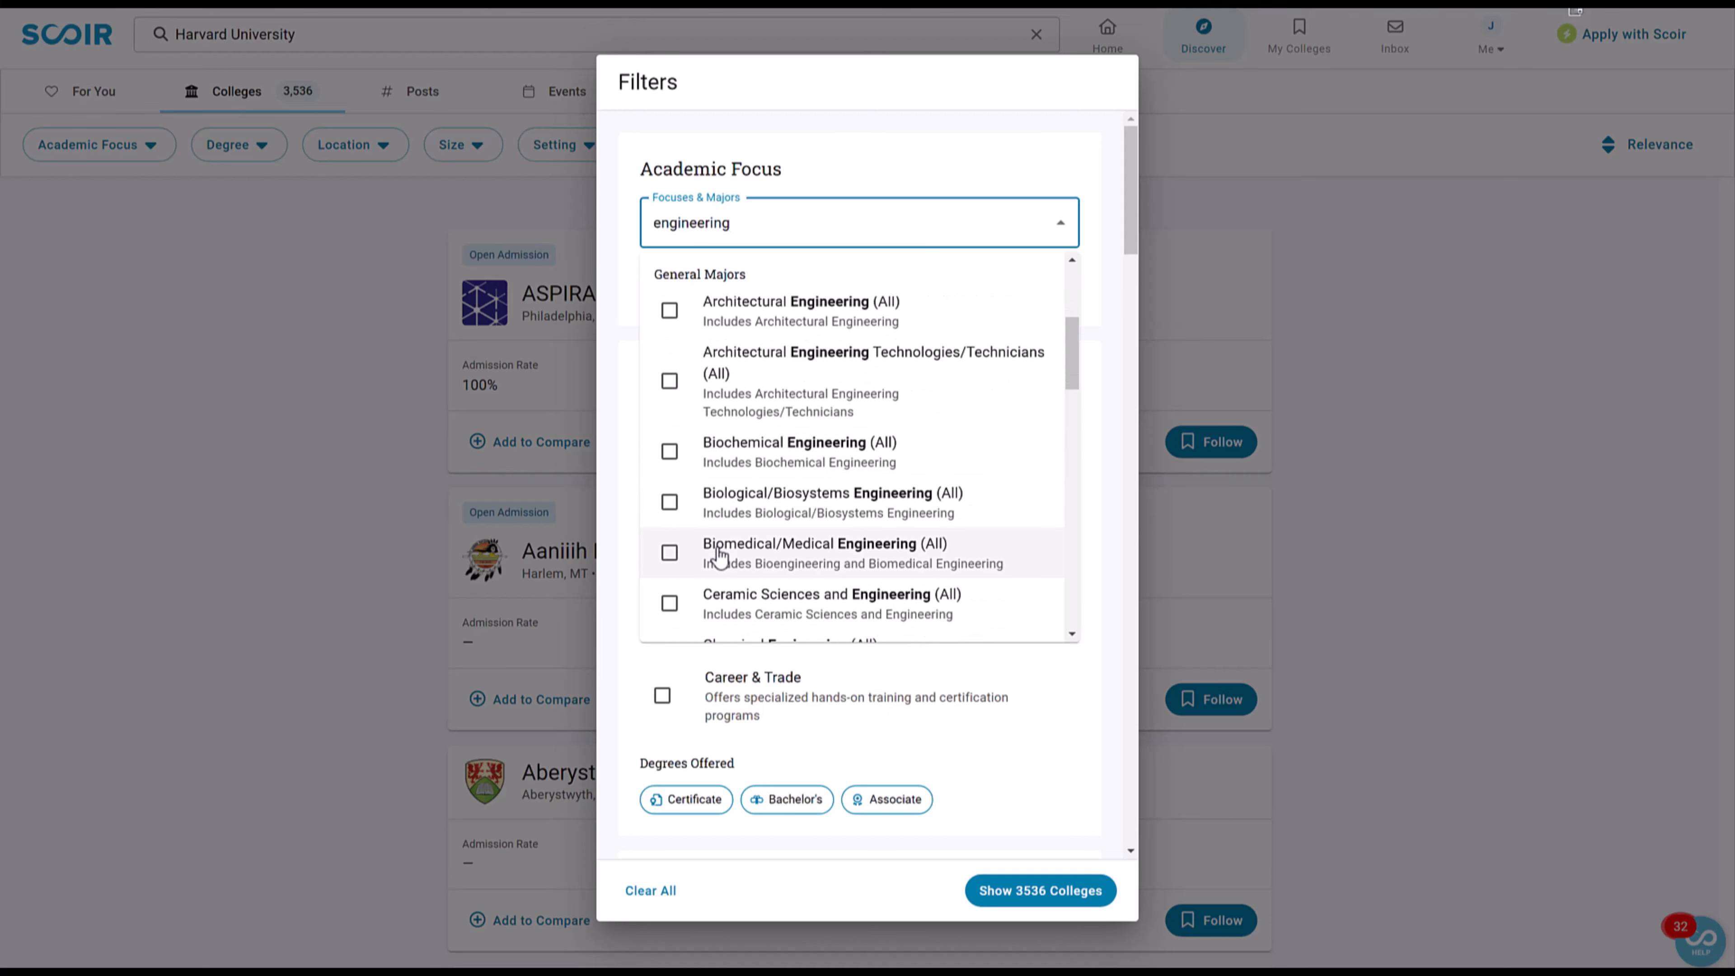
scroll(721, 550, "up", 5)
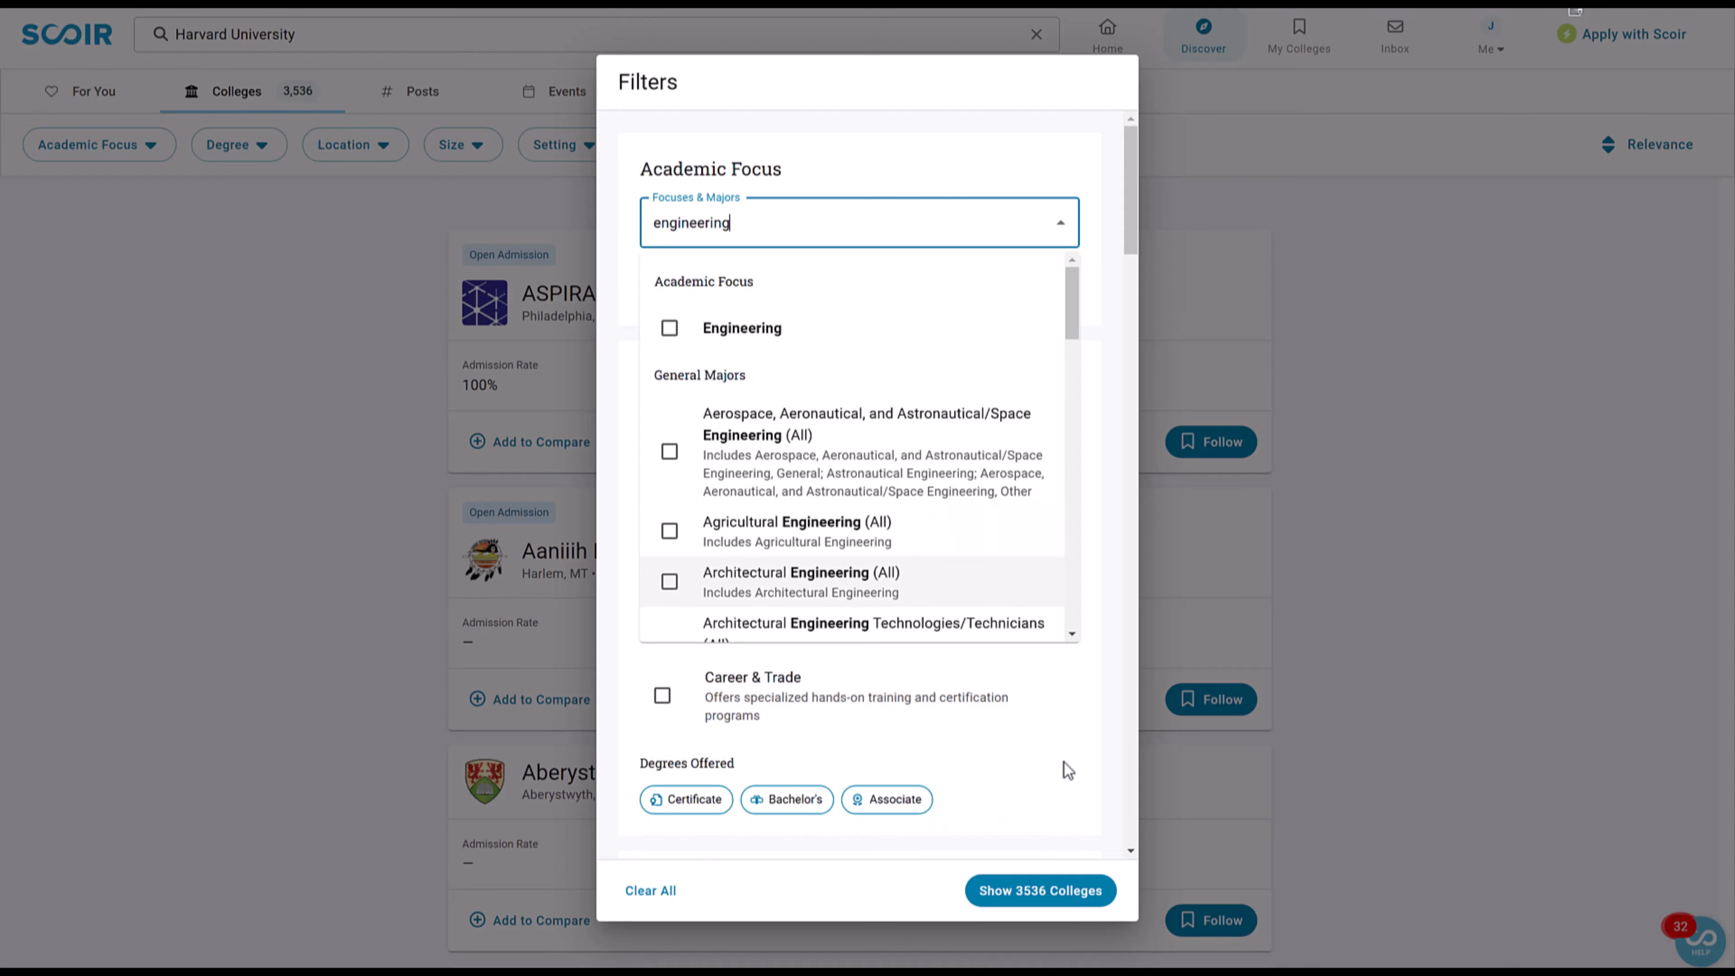
scroll(1068, 771, "down", 15)
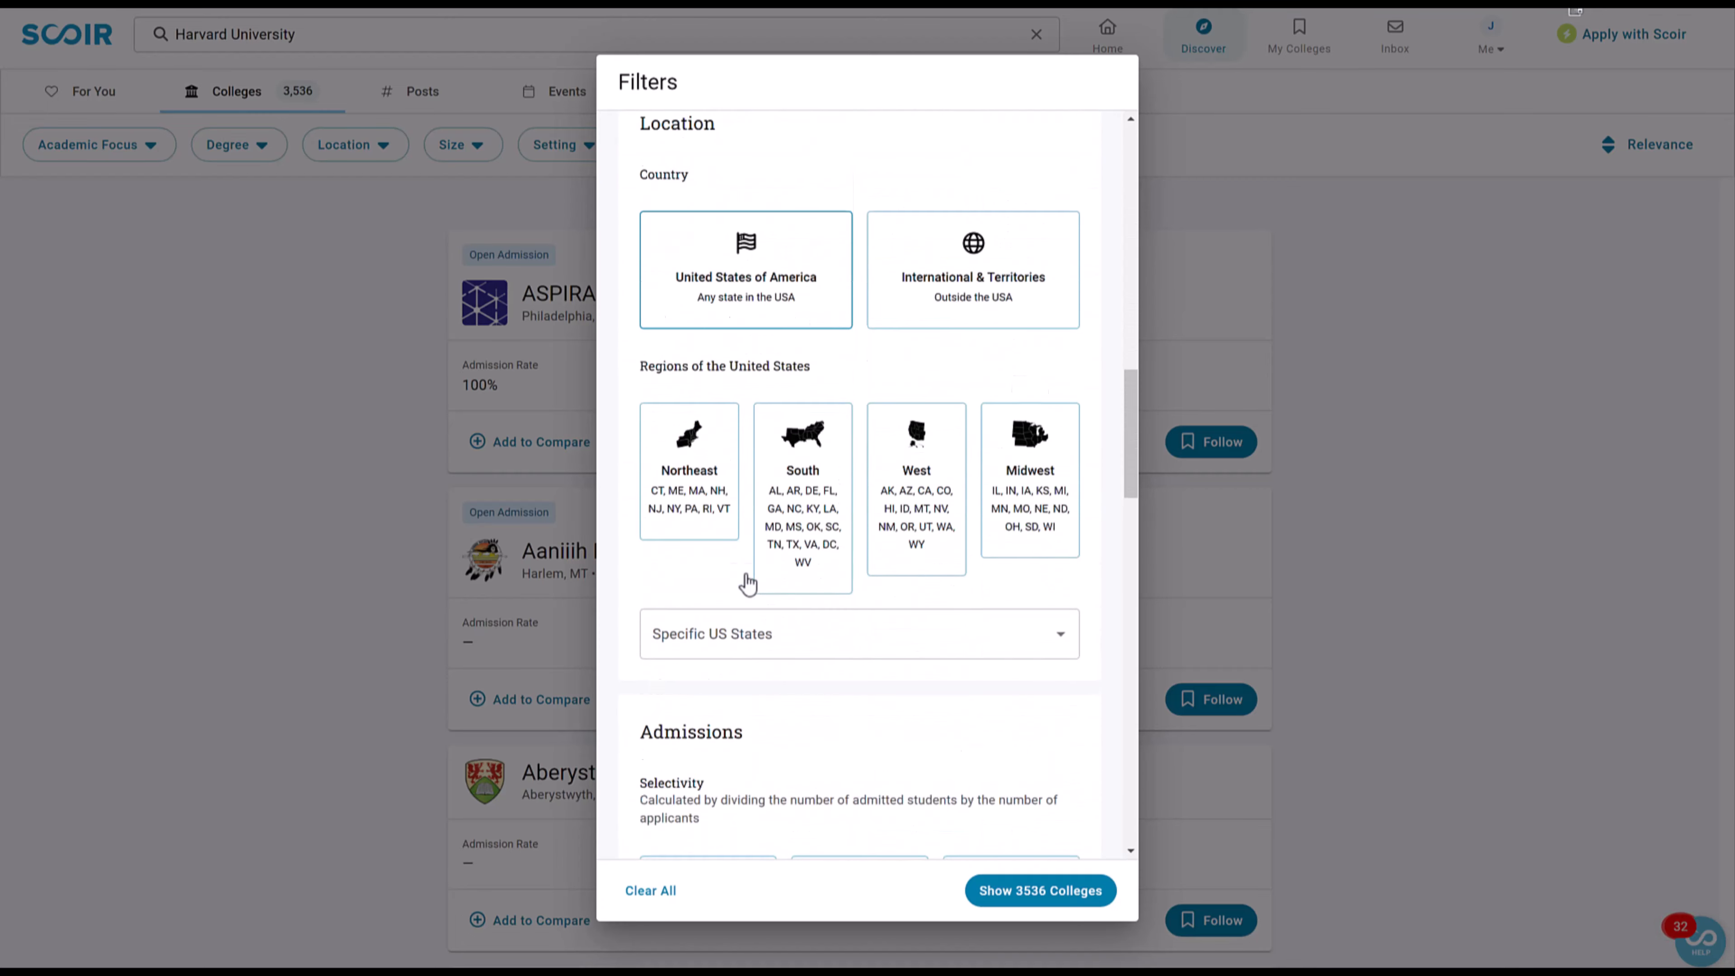
scroll(745, 588, "down", 8)
scroll(758, 625, "up", 16)
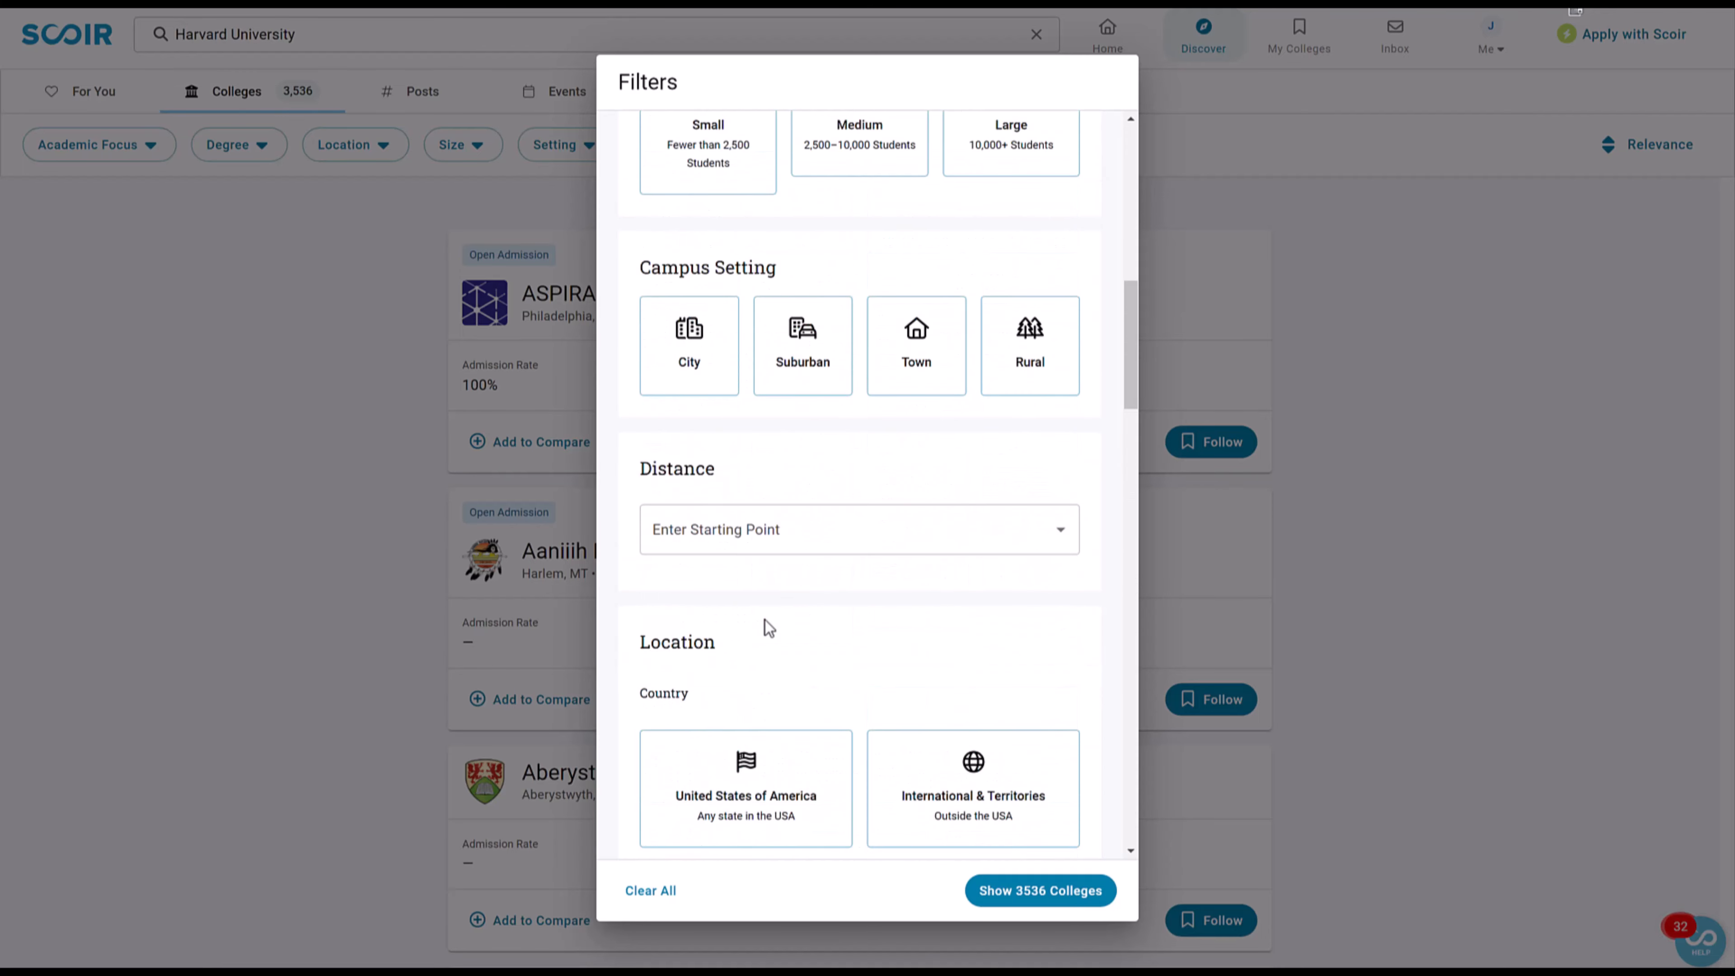
scroll(763, 612, "up", 10)
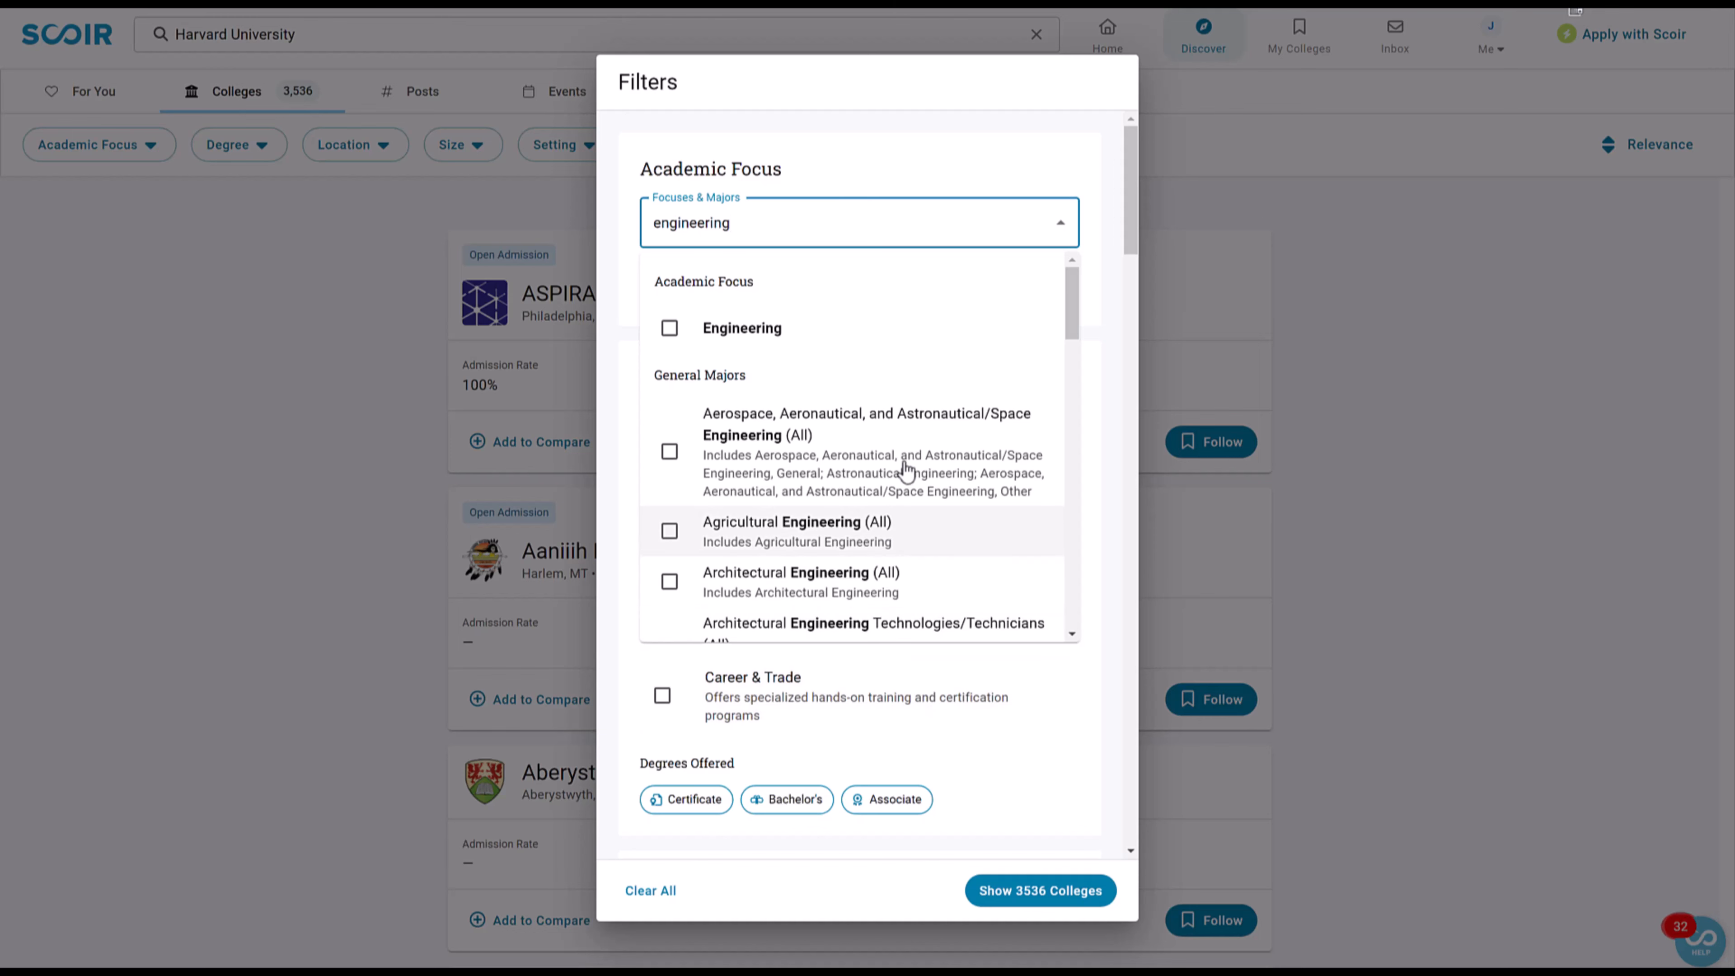
left_click(668, 332)
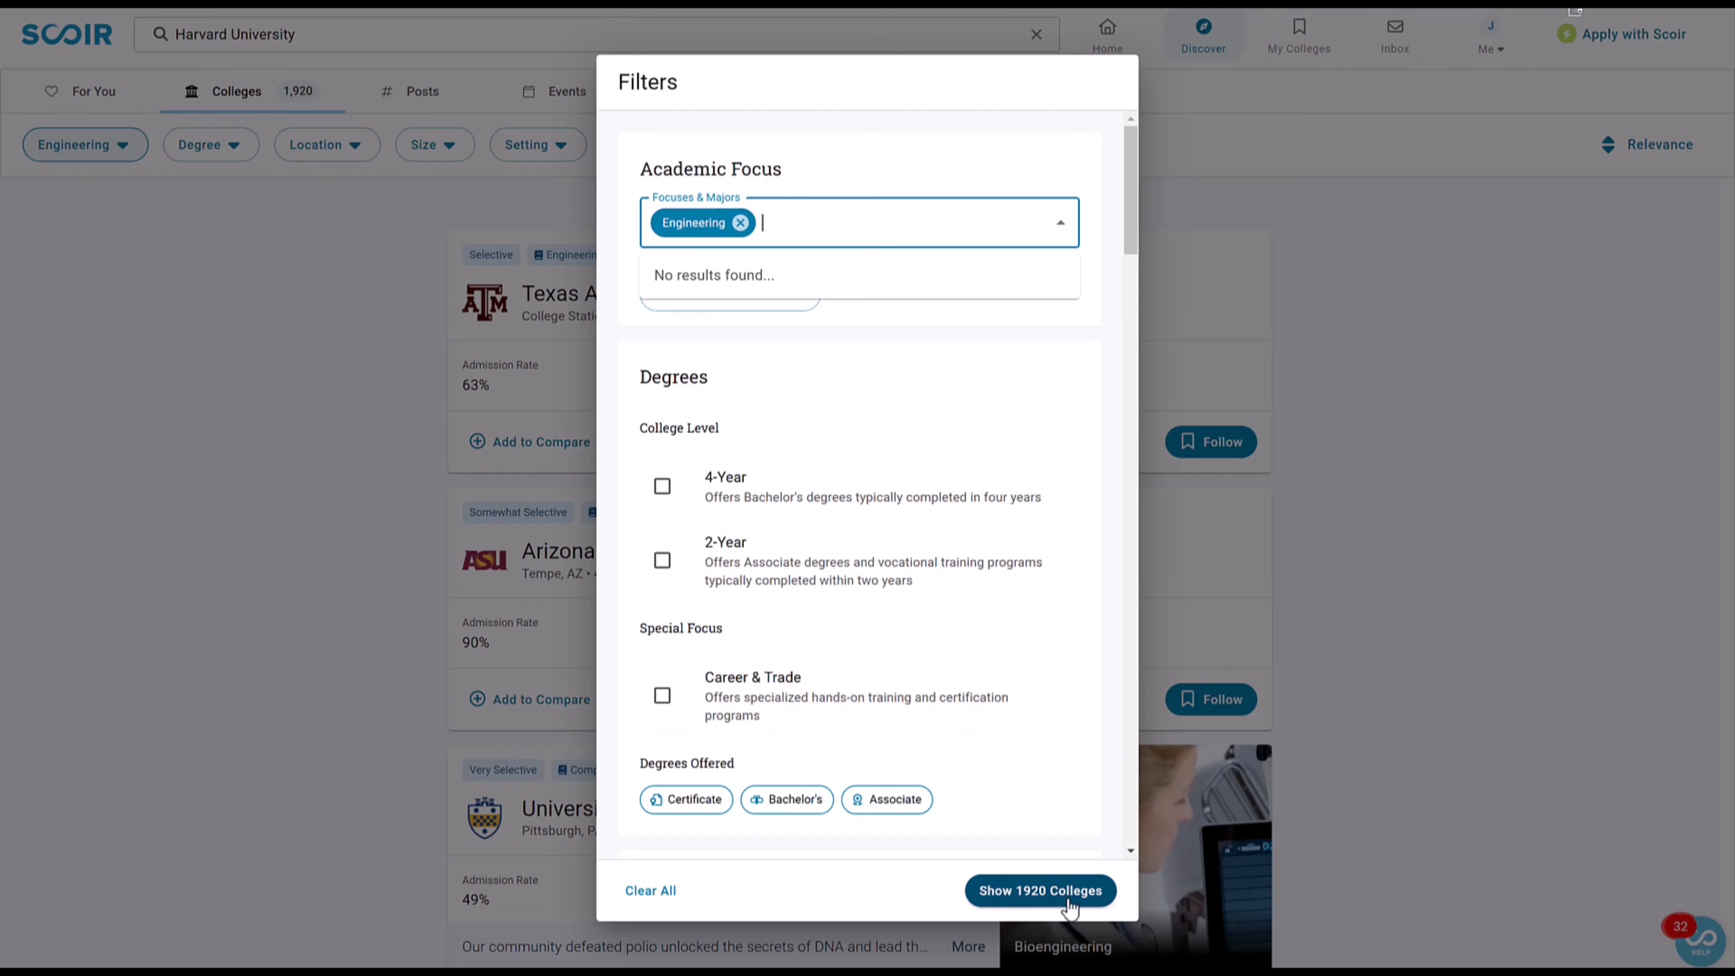
left_click(662, 487)
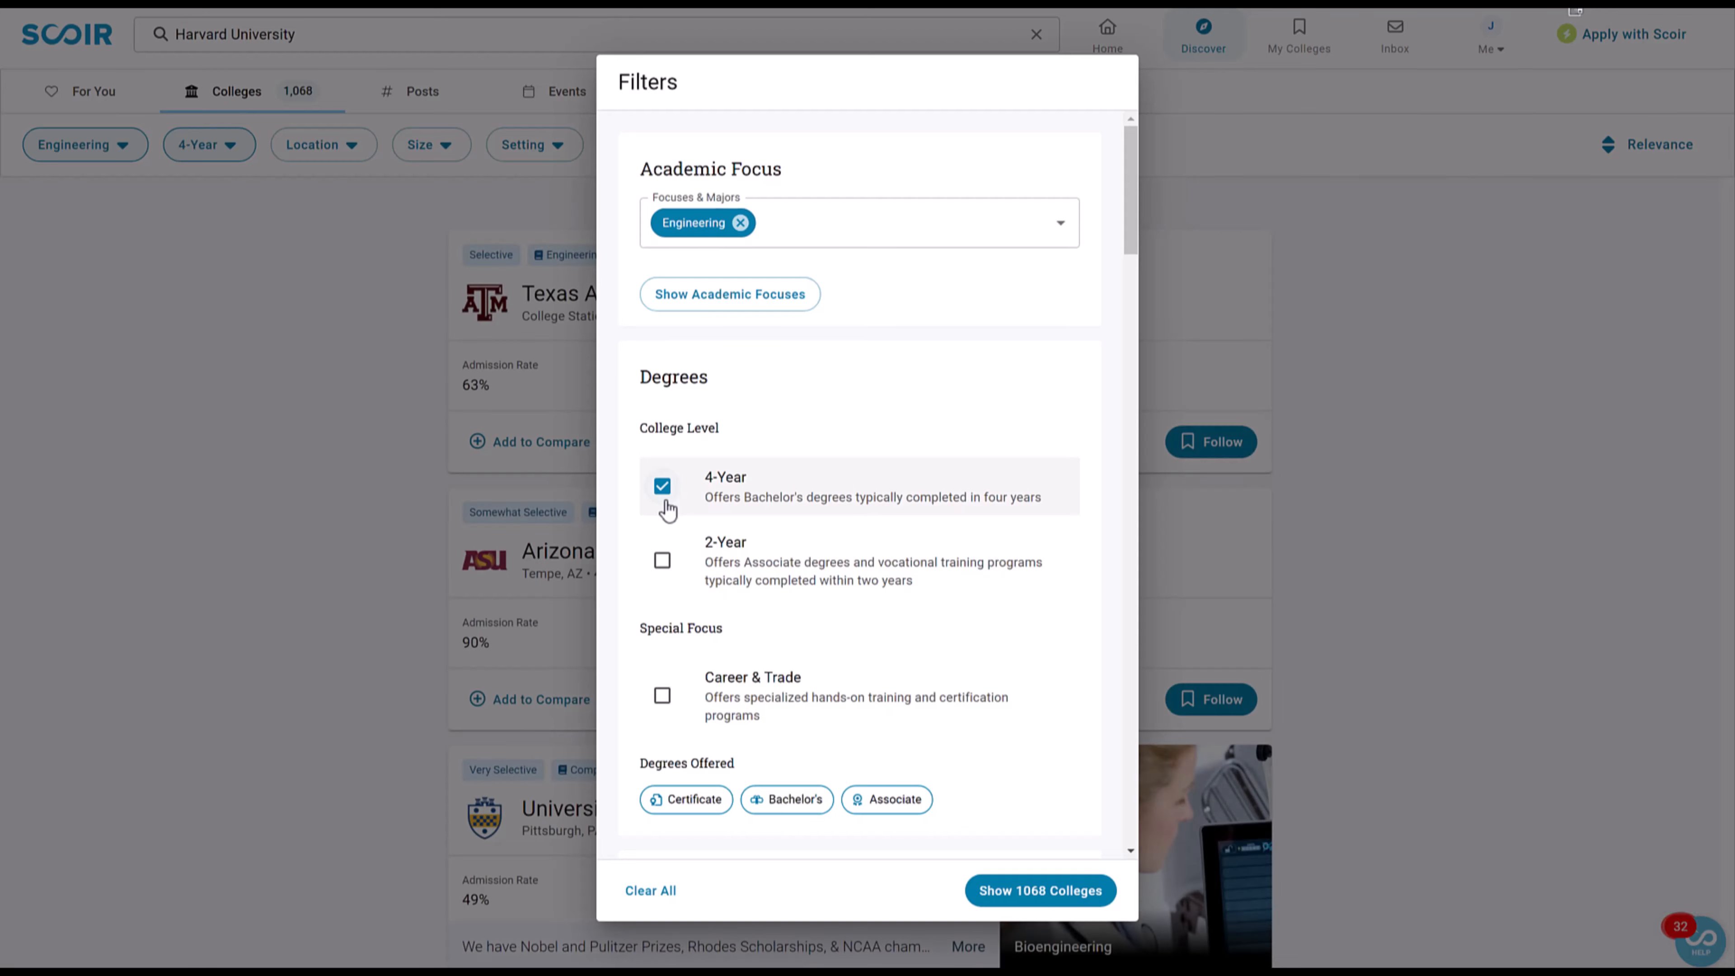
Step: Set the starting point of the distance filter to Tahoe City, CA
scroll(658, 608, "down", 5)
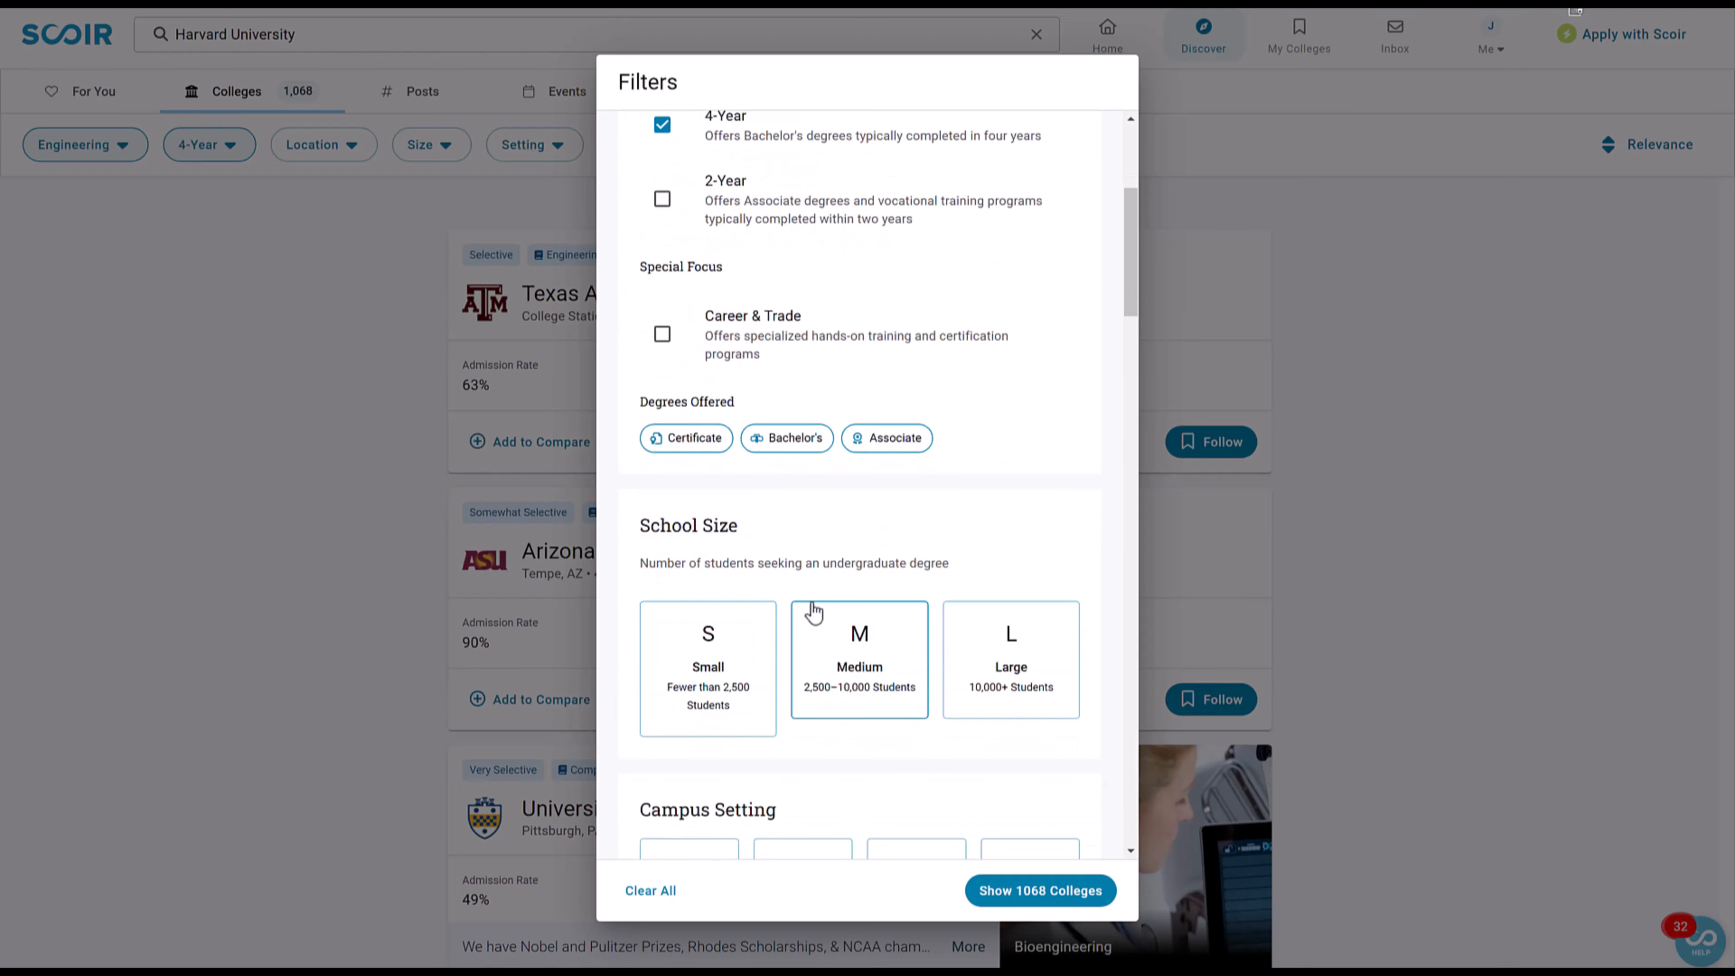
scroll(703, 536, "down", 2)
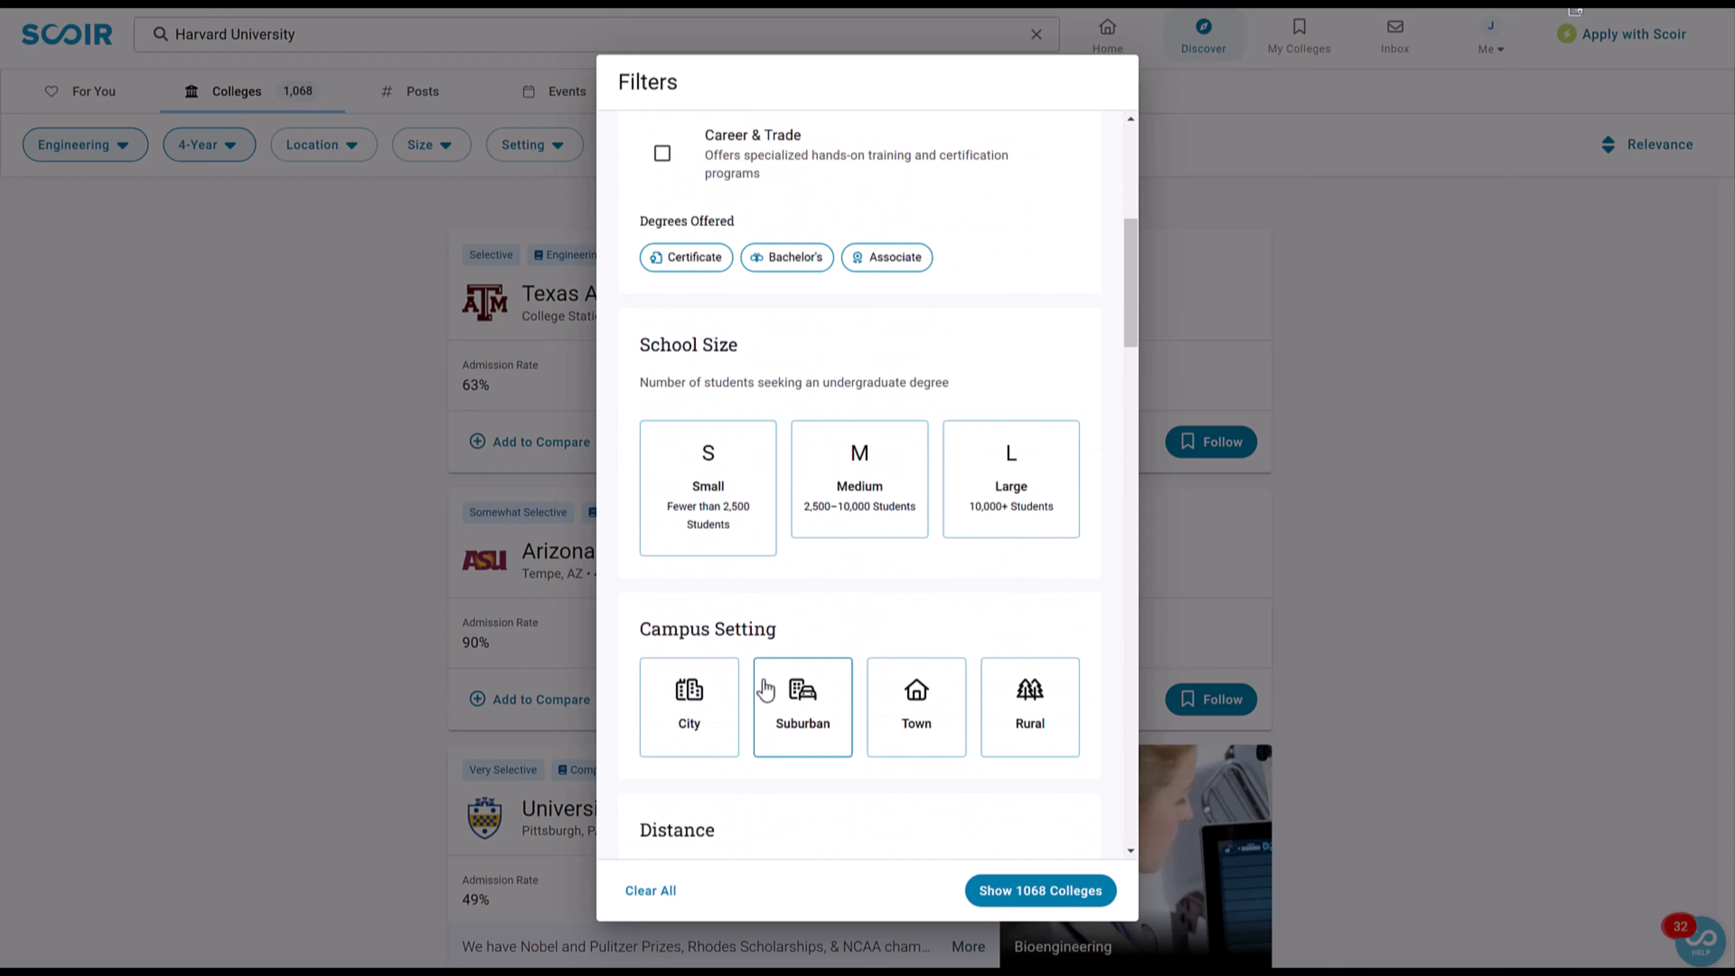
scroll(825, 682, "down", 9)
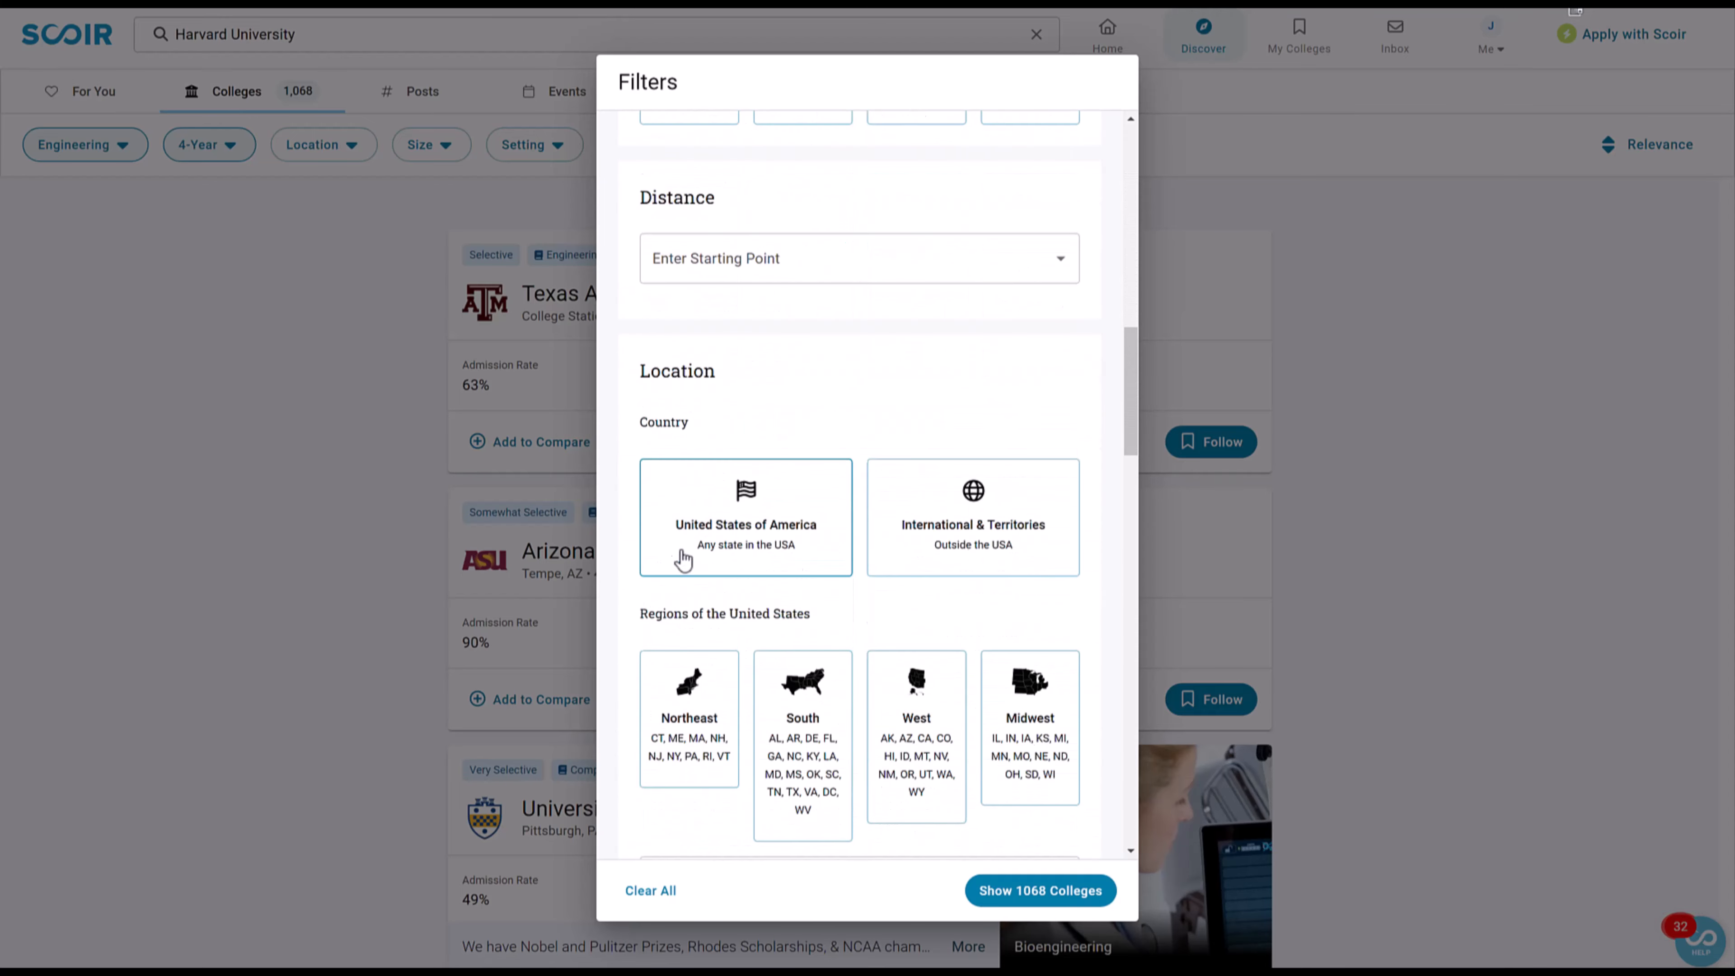
left_click(658, 280)
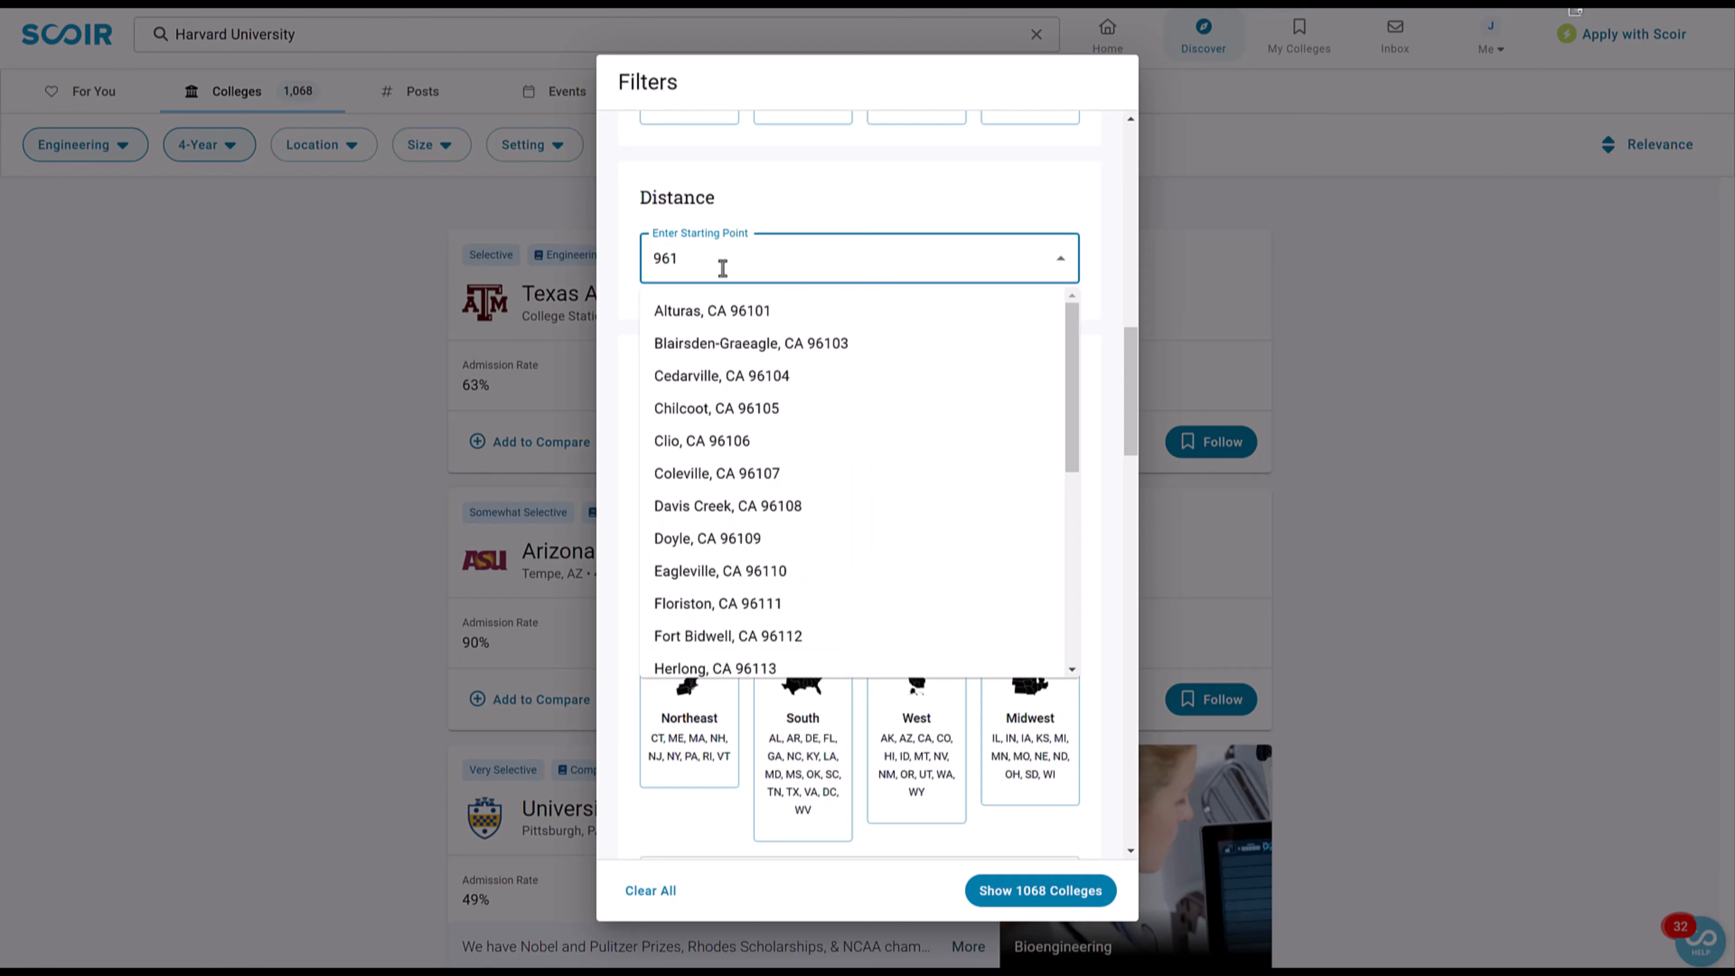
key("BackSpace")
type("415")
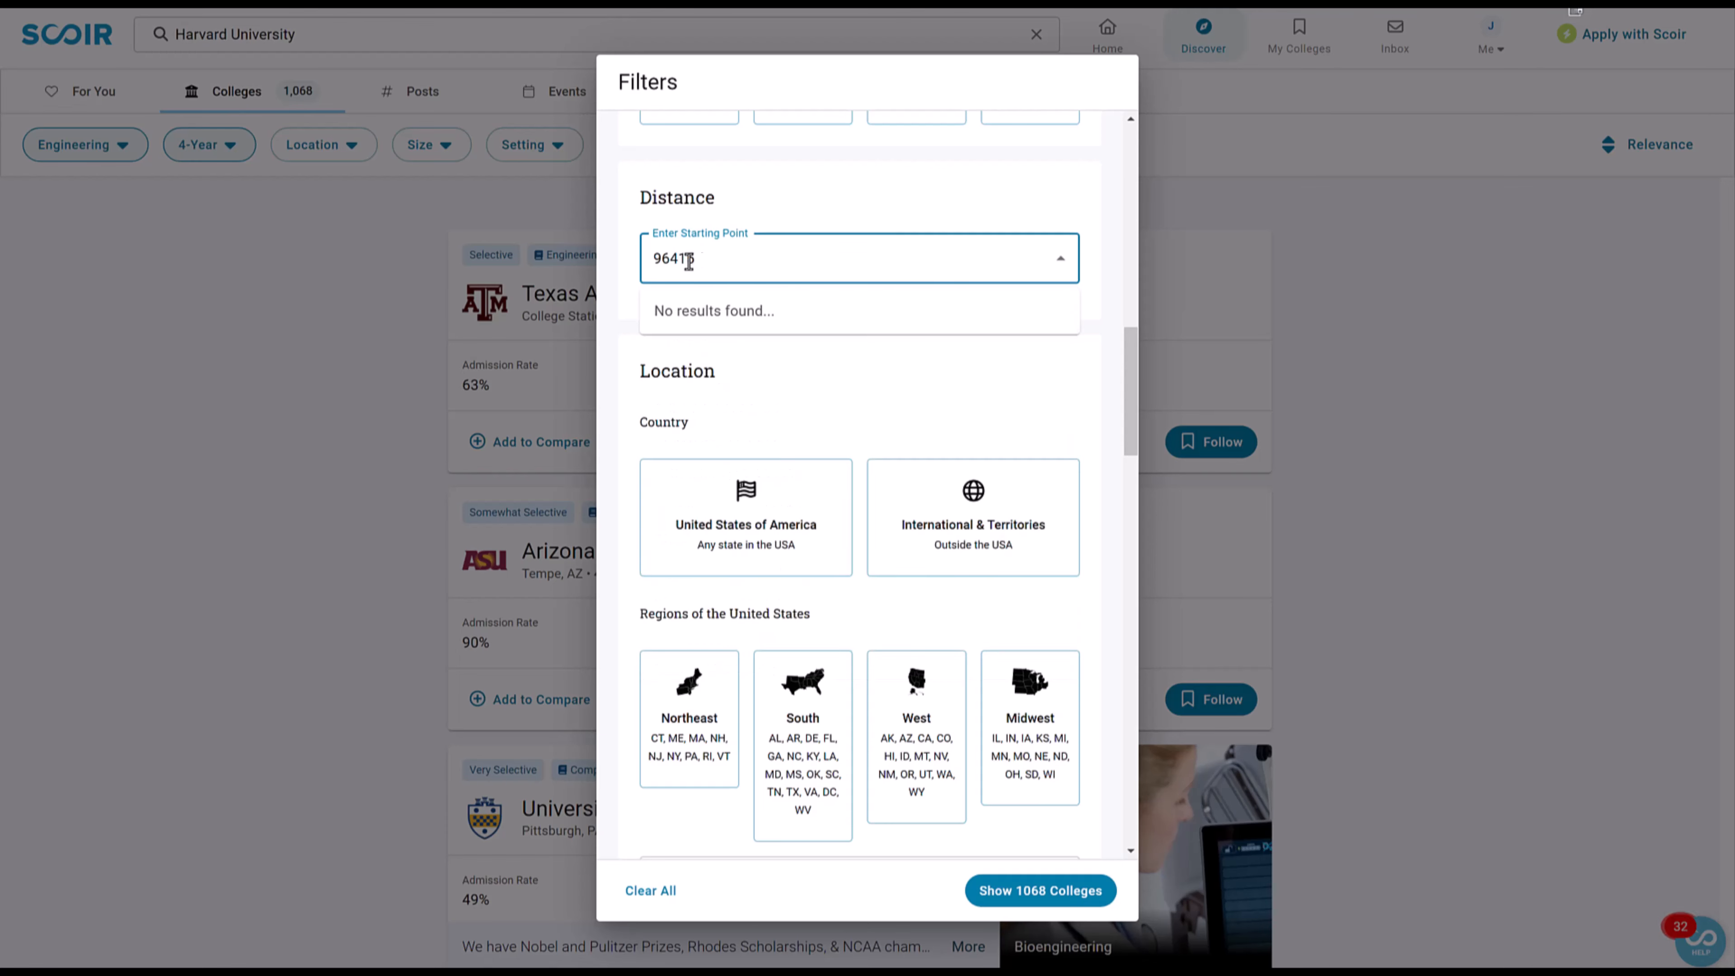
double_click(737, 265)
type("tahoe")
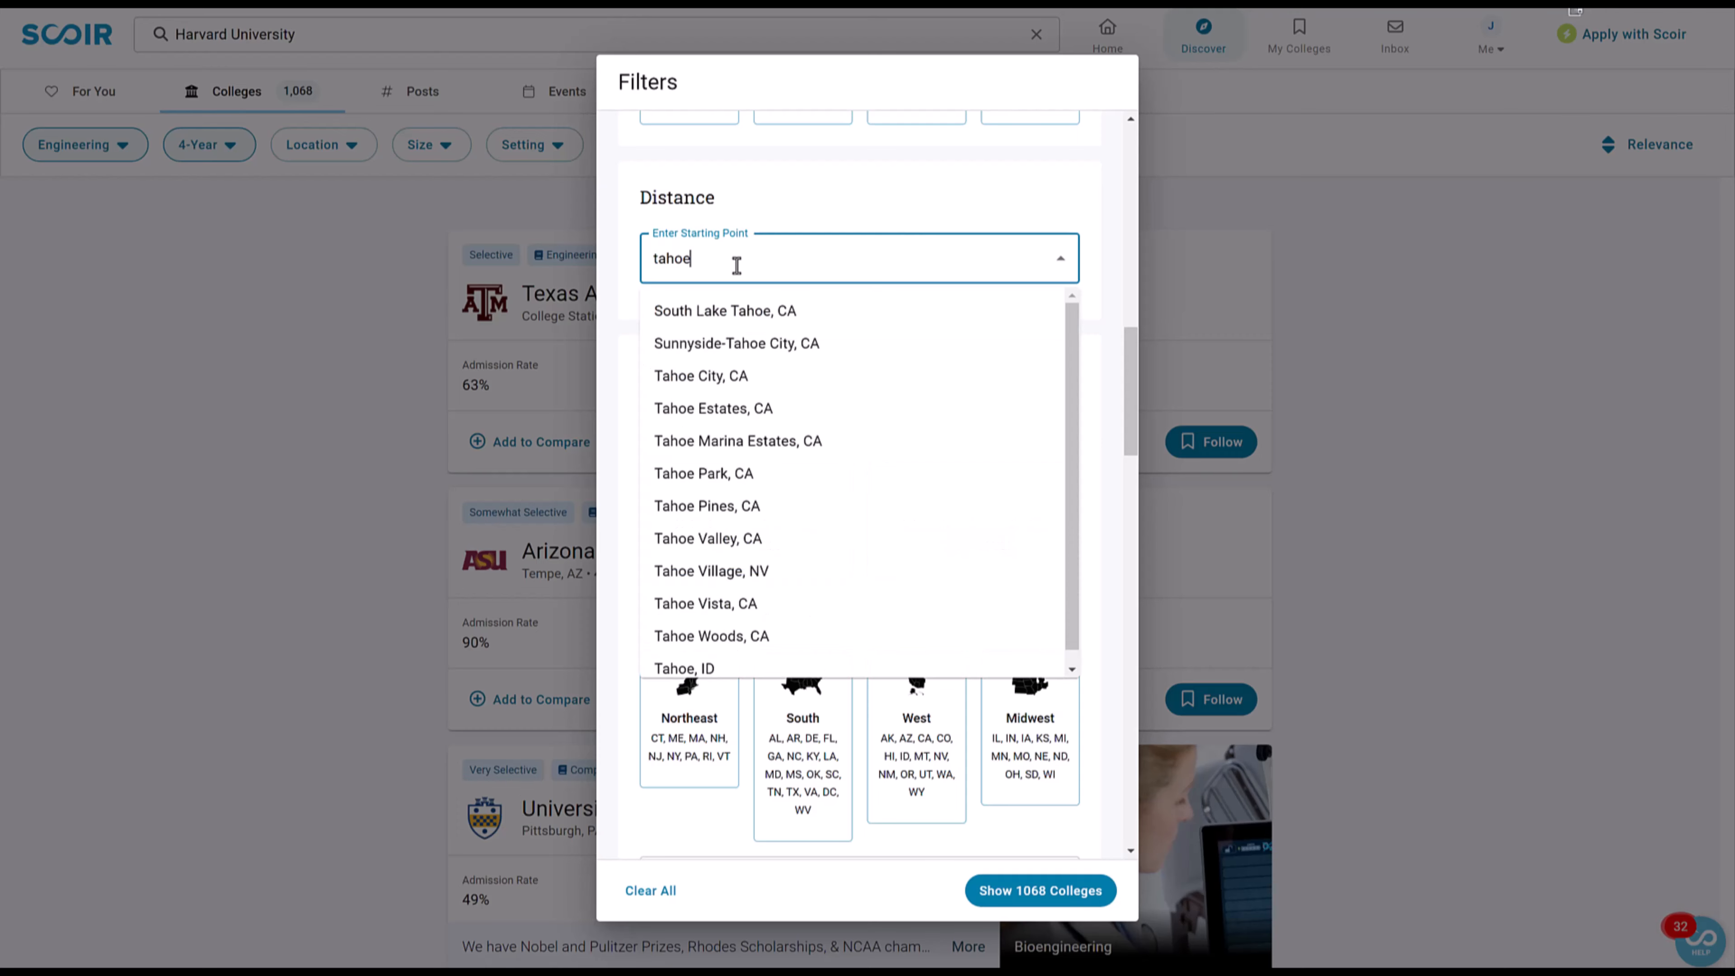
left_click(711, 376)
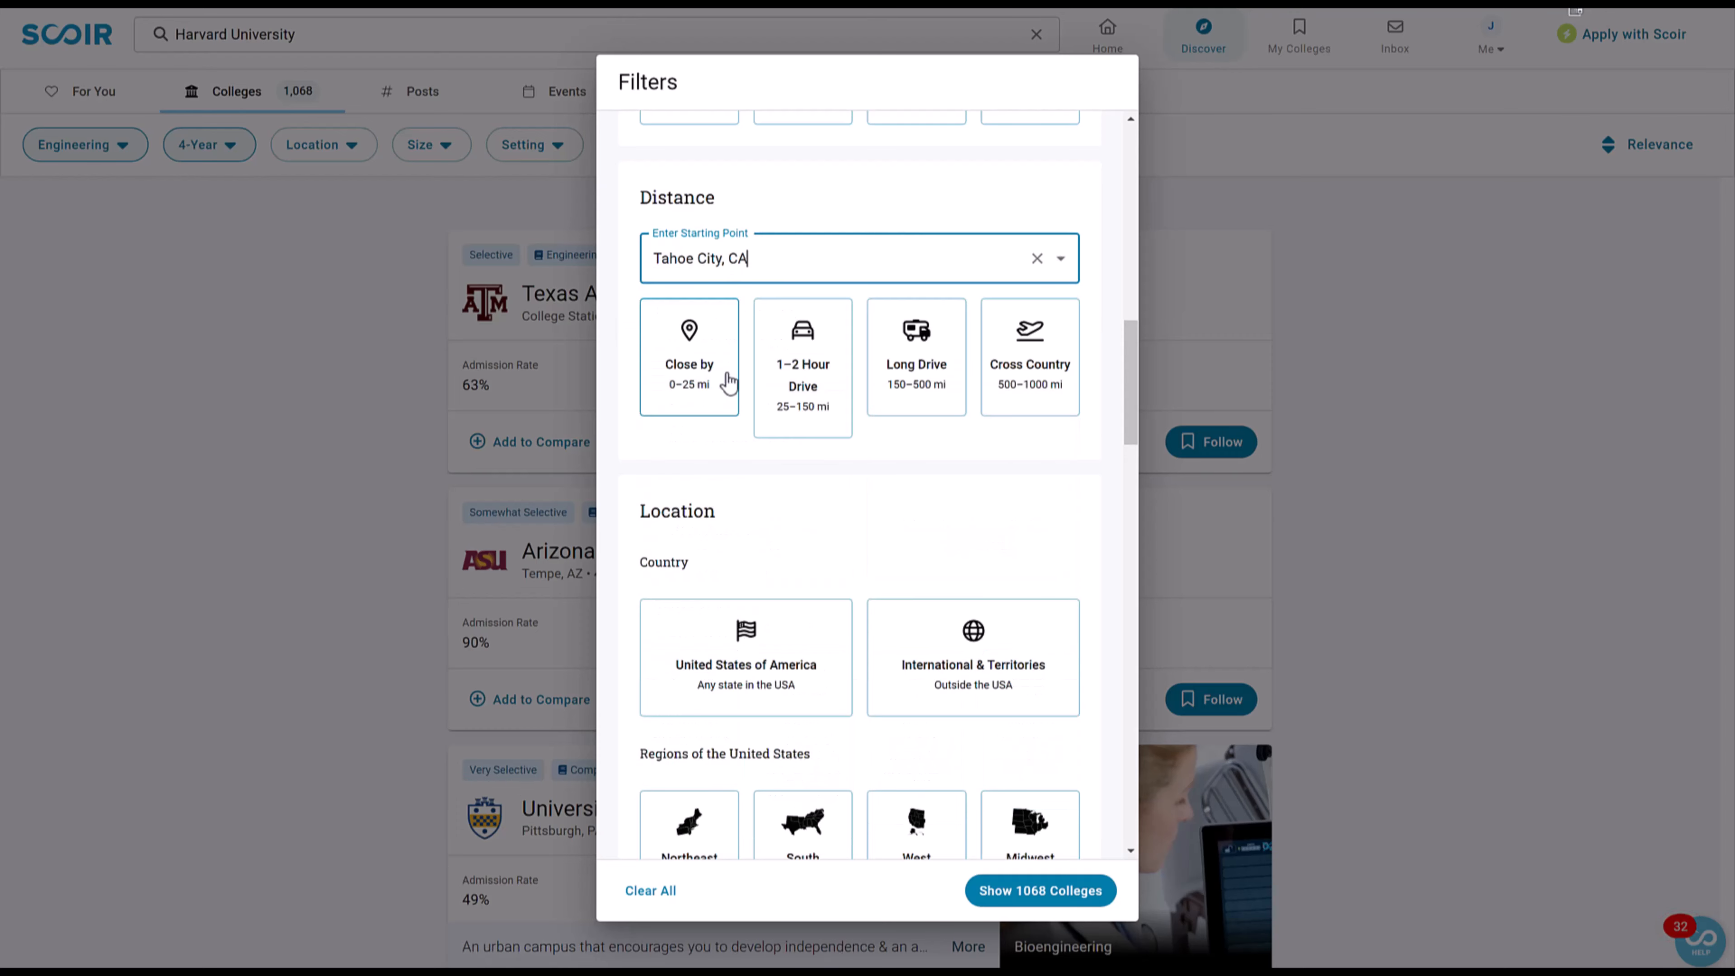
left_click(804, 374)
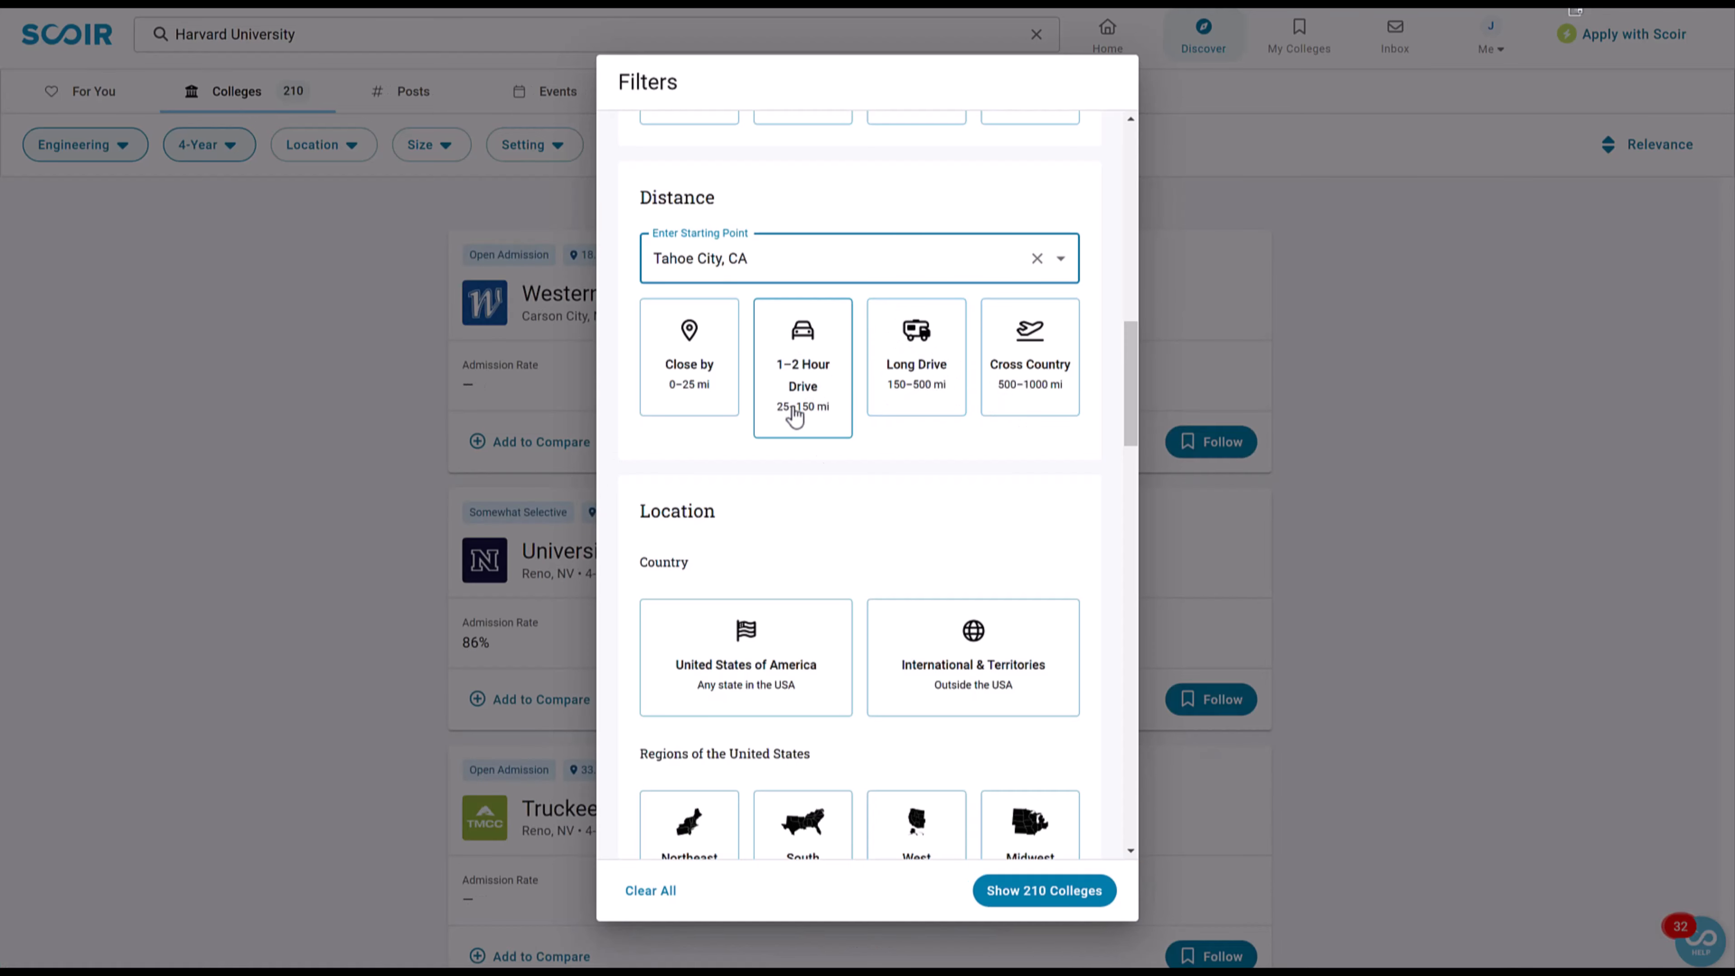
Step: Restrict the location filter to the specific US states California and Washington
scroll(974, 520, "down", 5)
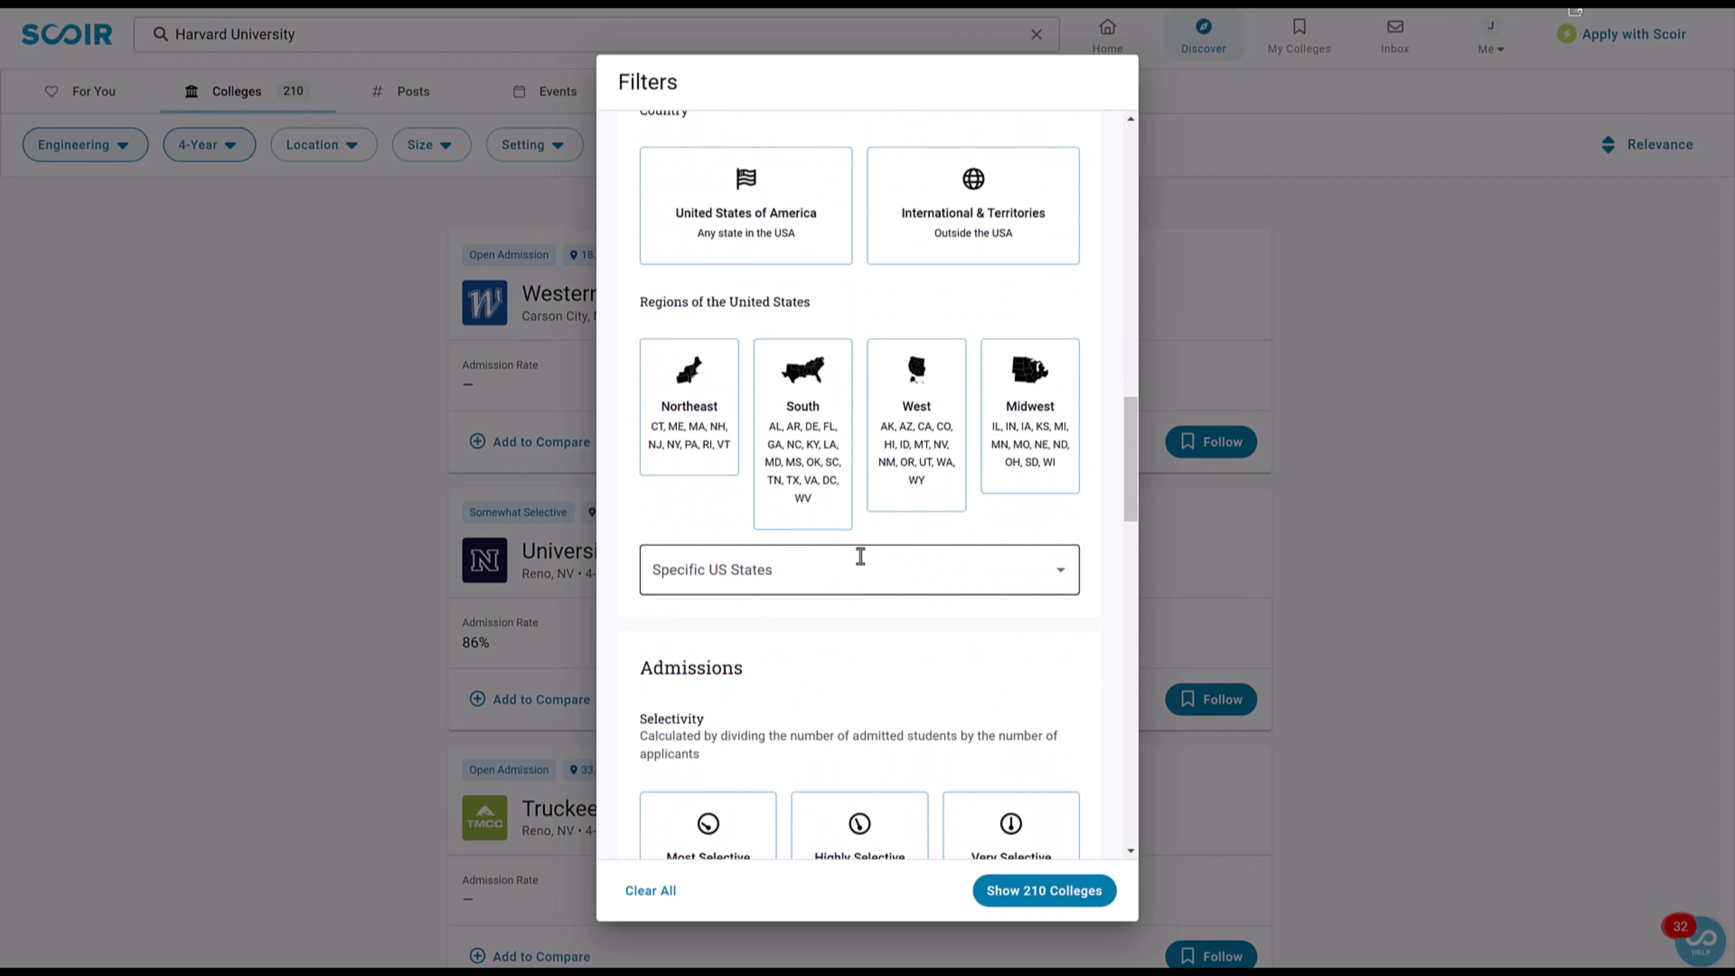
left_click(828, 577)
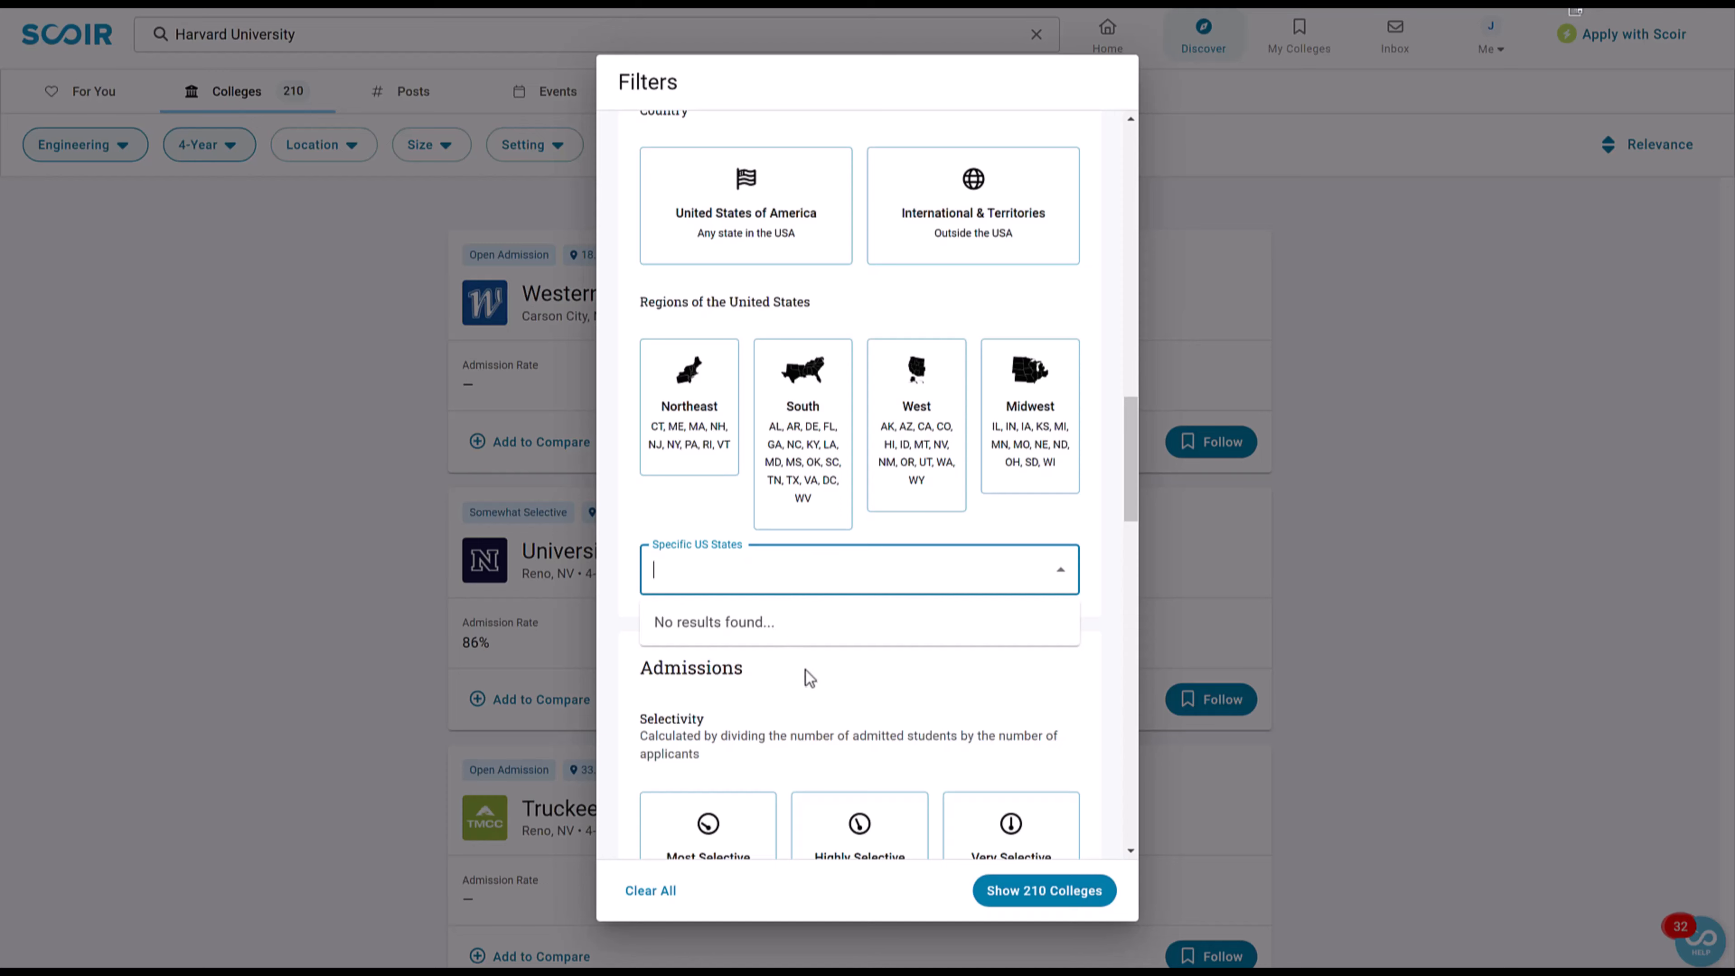
type("cali")
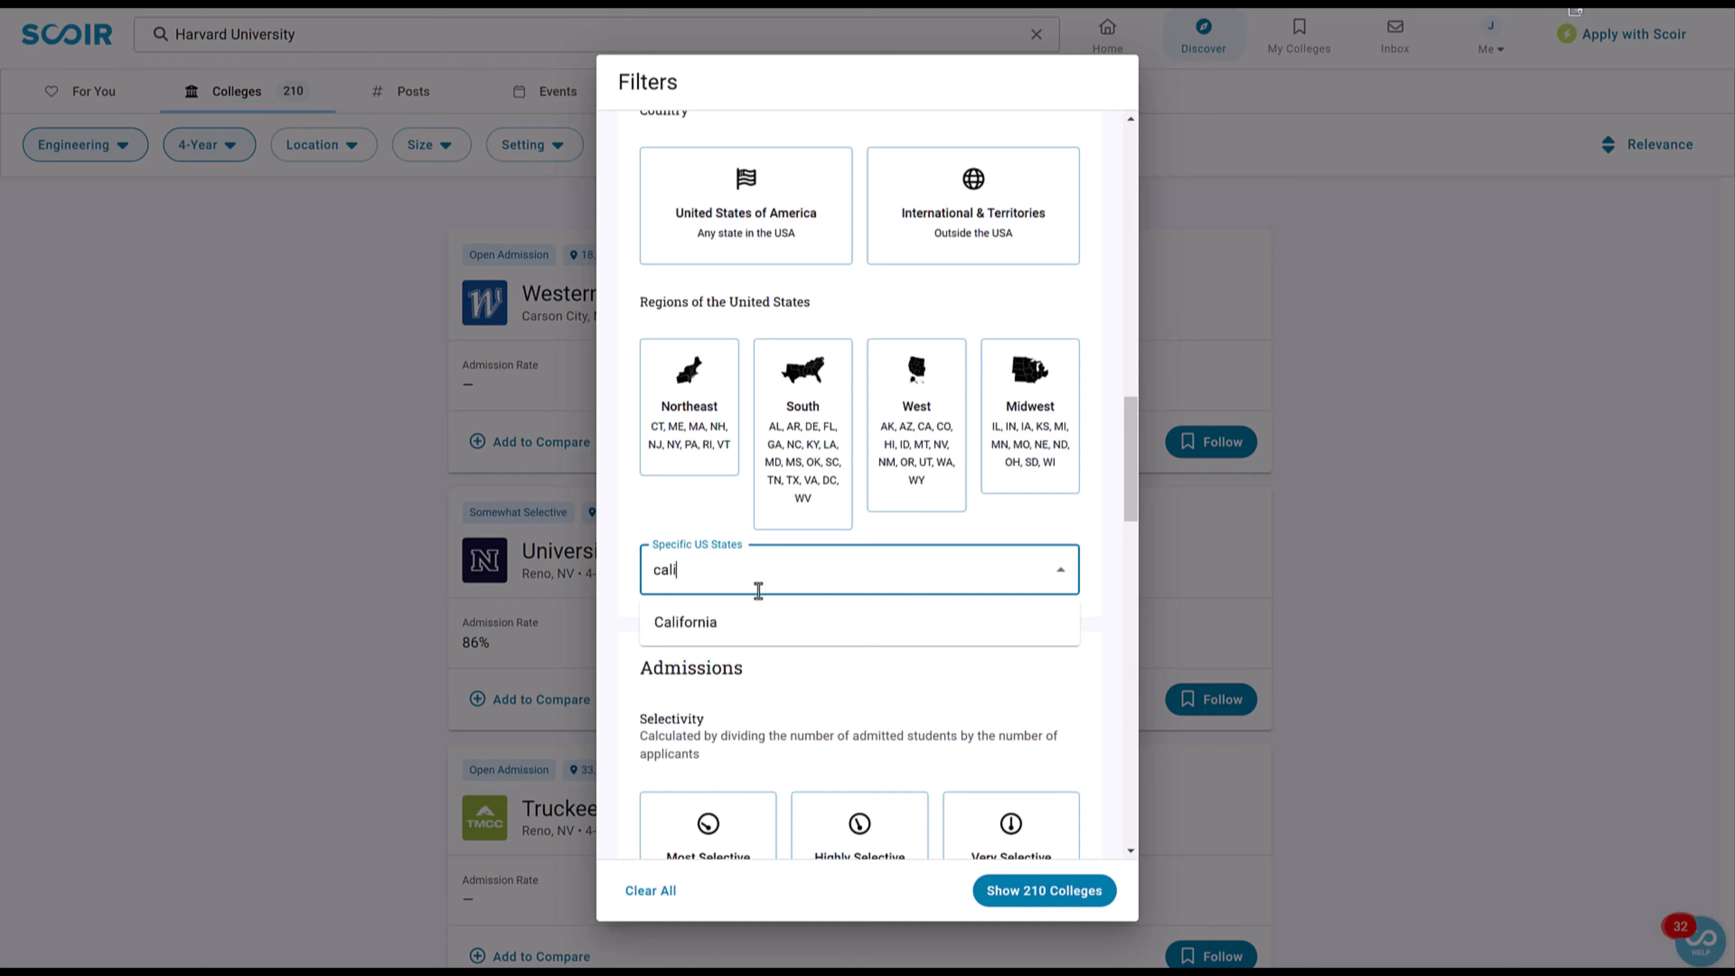
left_click(760, 622)
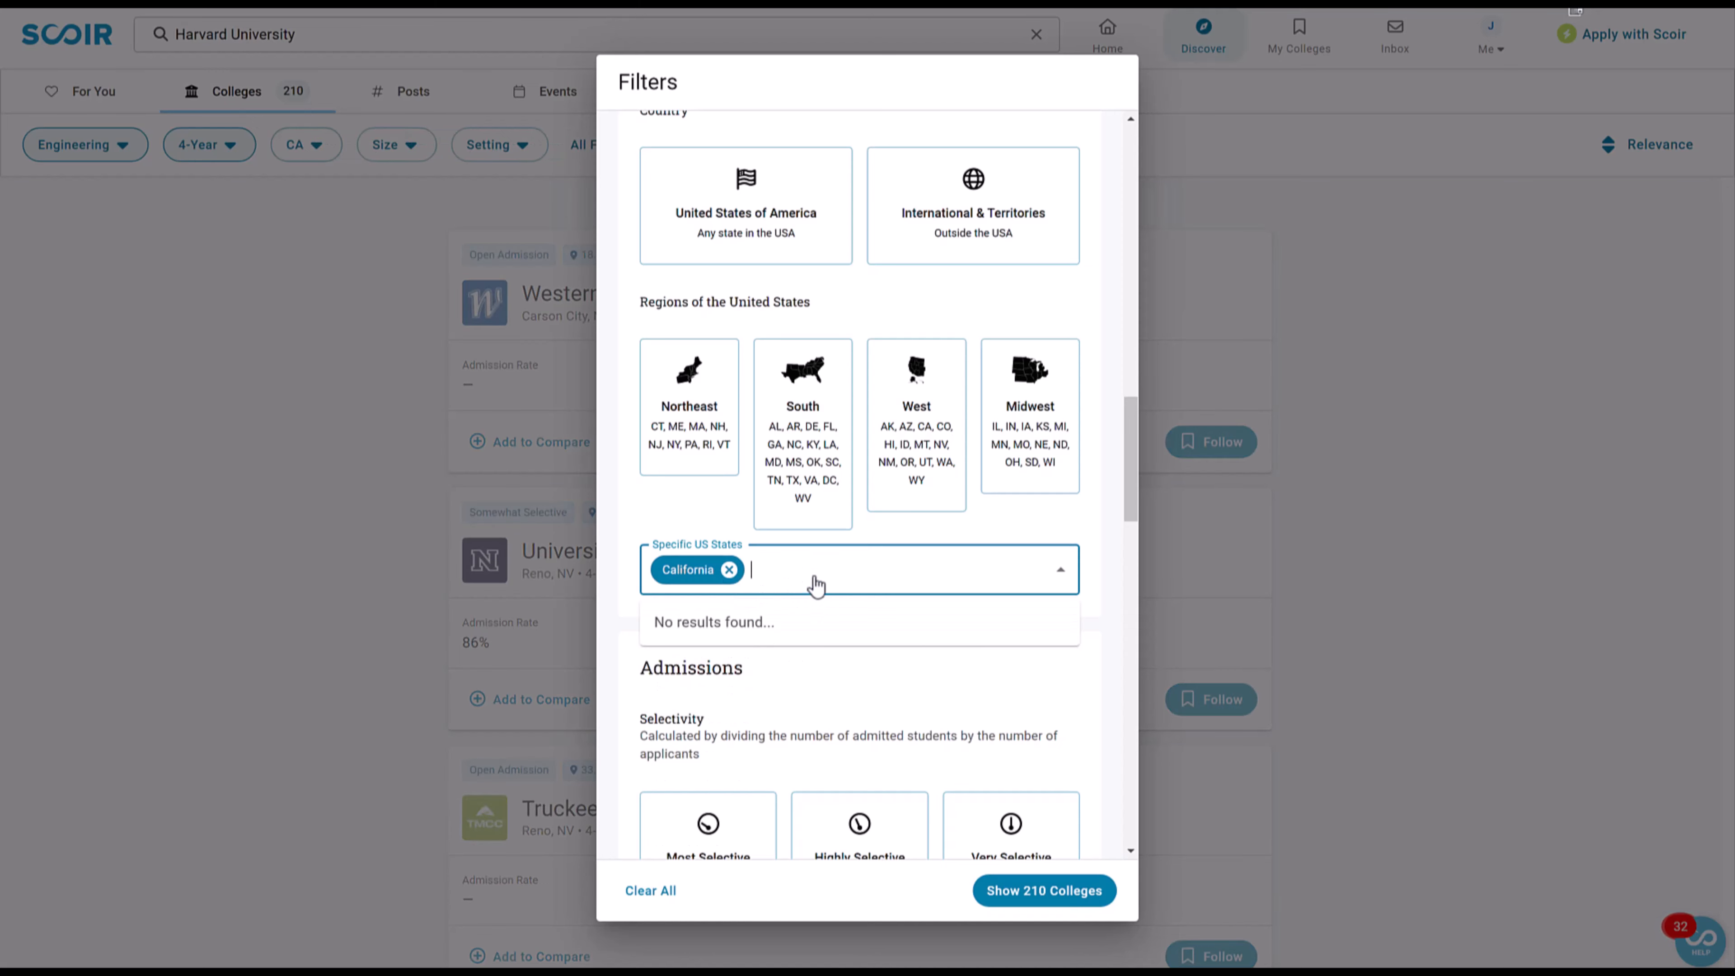
type("washi")
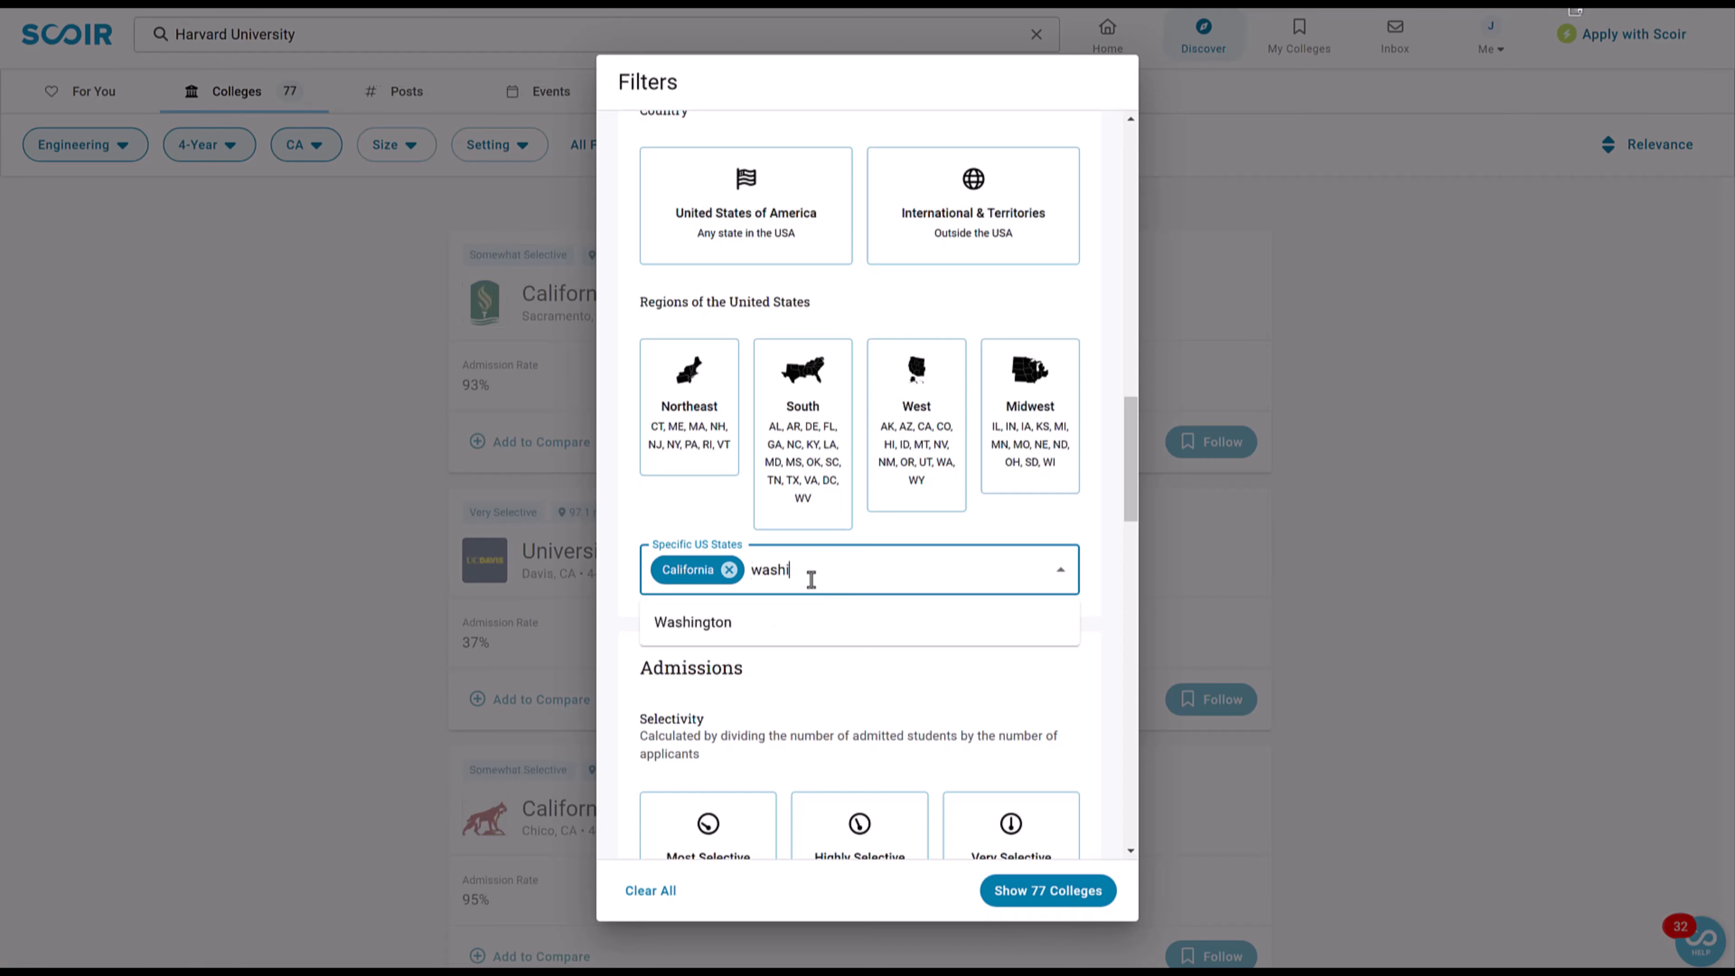
left_click(734, 632)
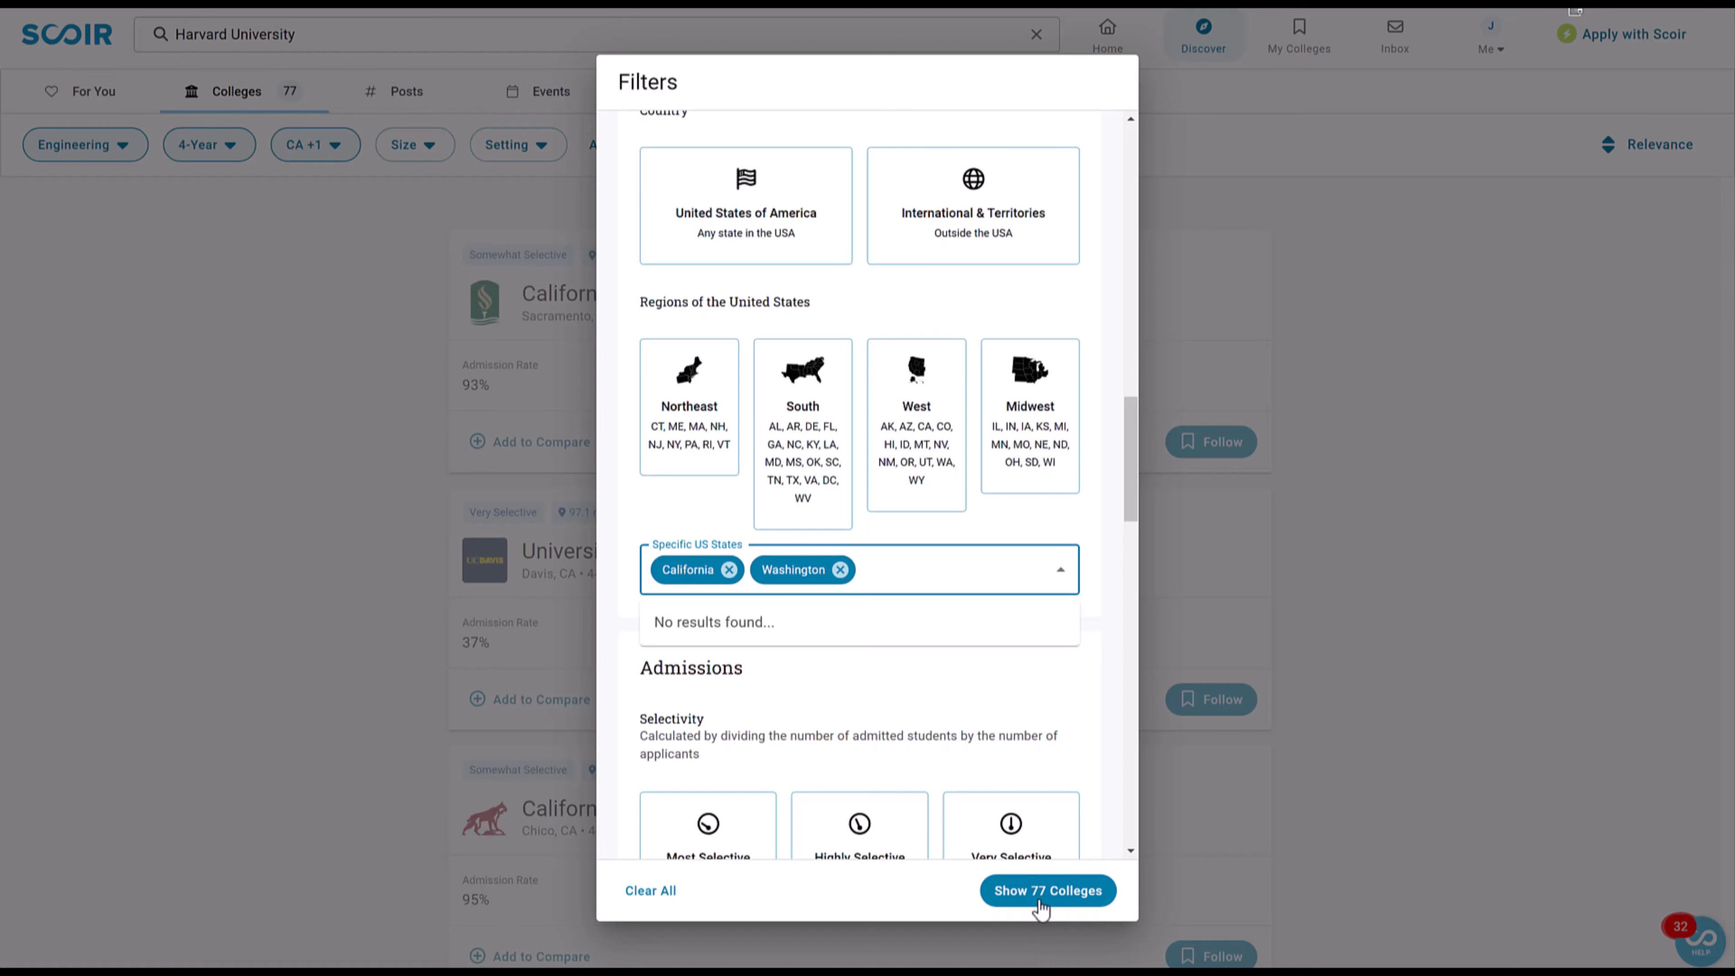
Step: Review the remaining admissions, application, athletics, student life and ROTC filters, and show the colleges matching the chosen filters
scroll(867, 666, "down", 9)
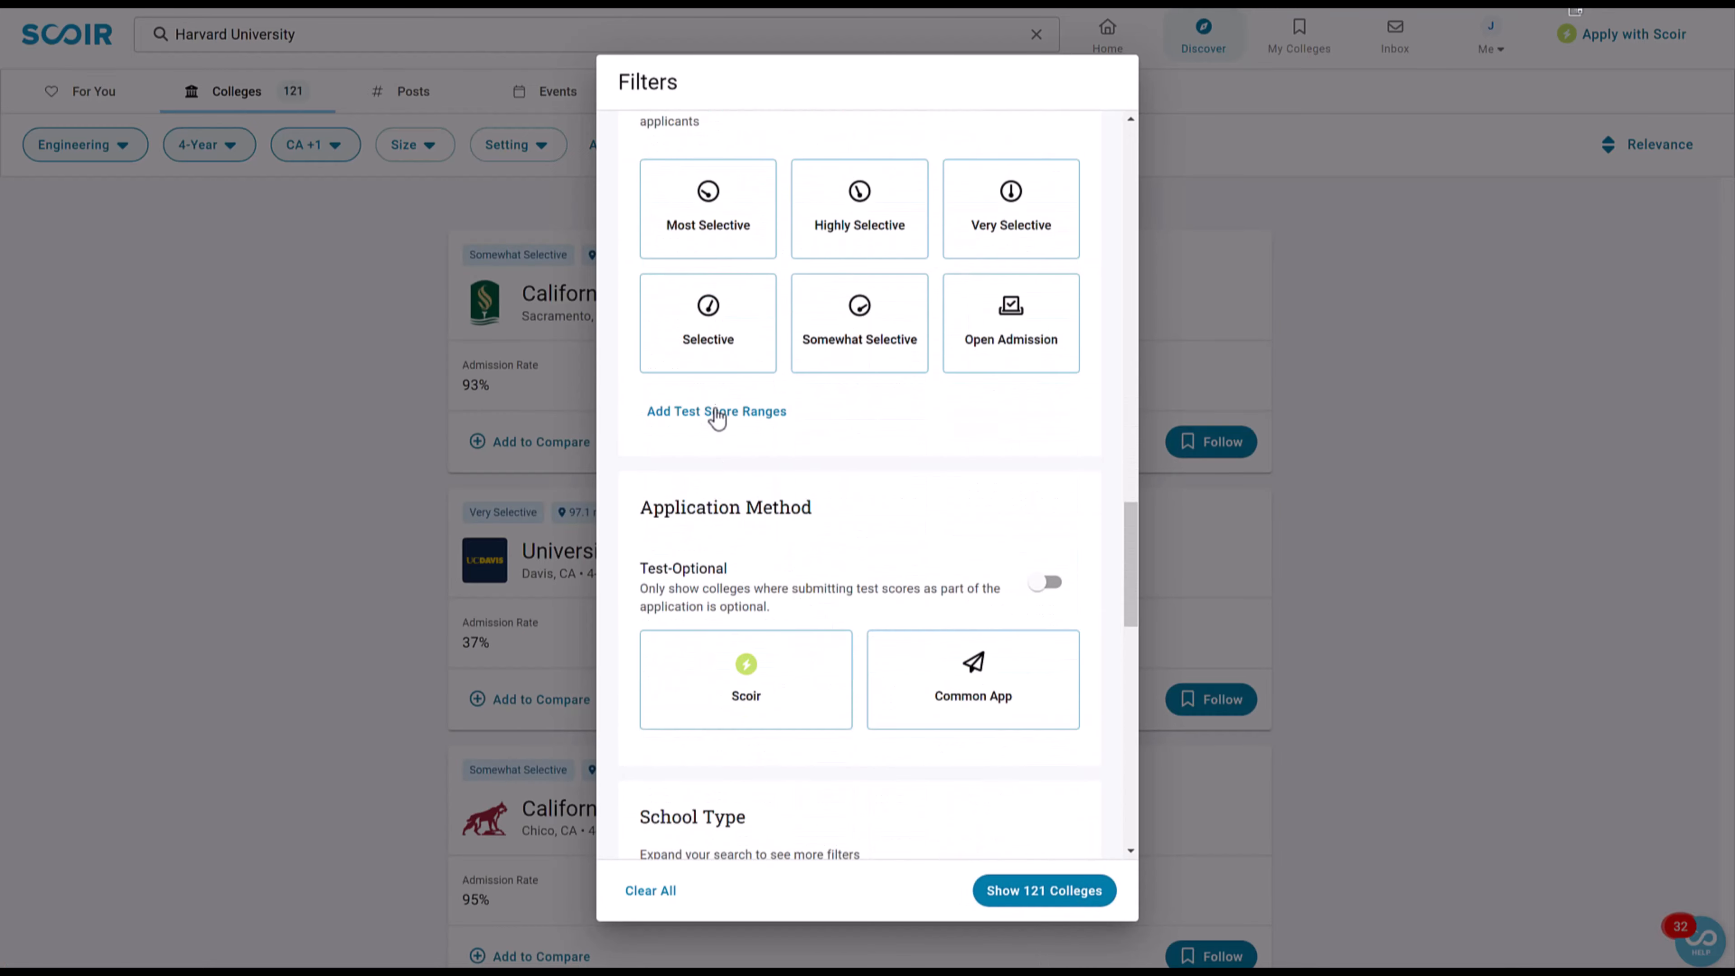
scroll(805, 592, "down", 15)
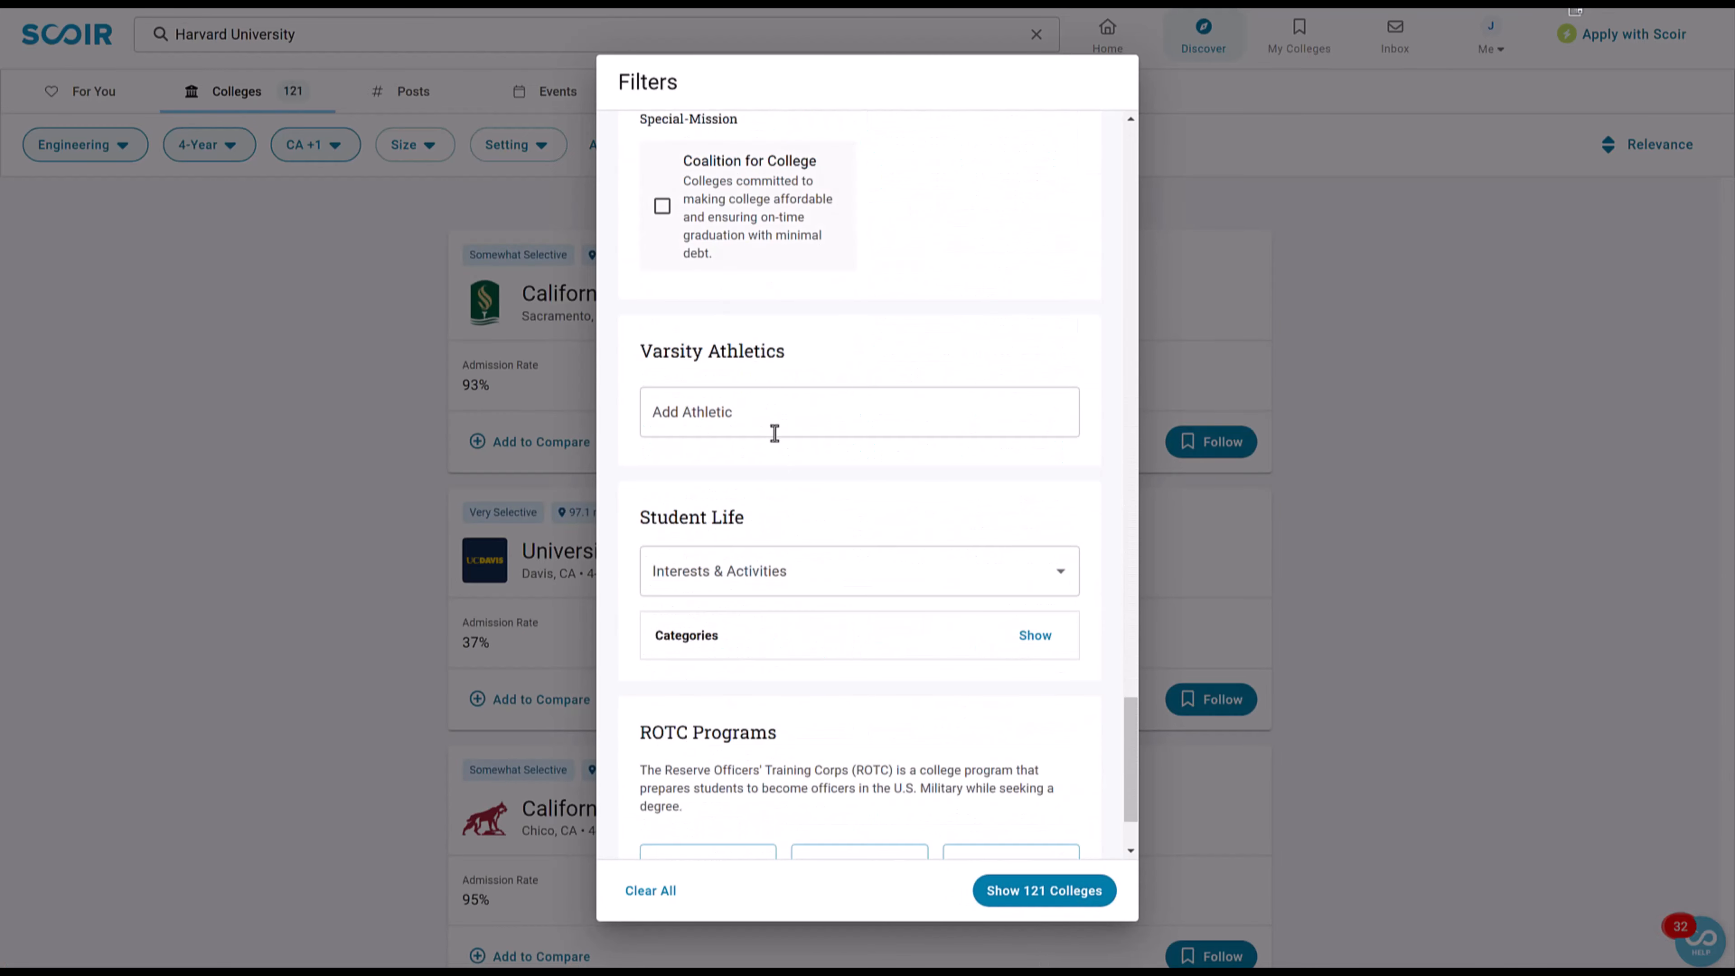
scroll(774, 433, "down", 2)
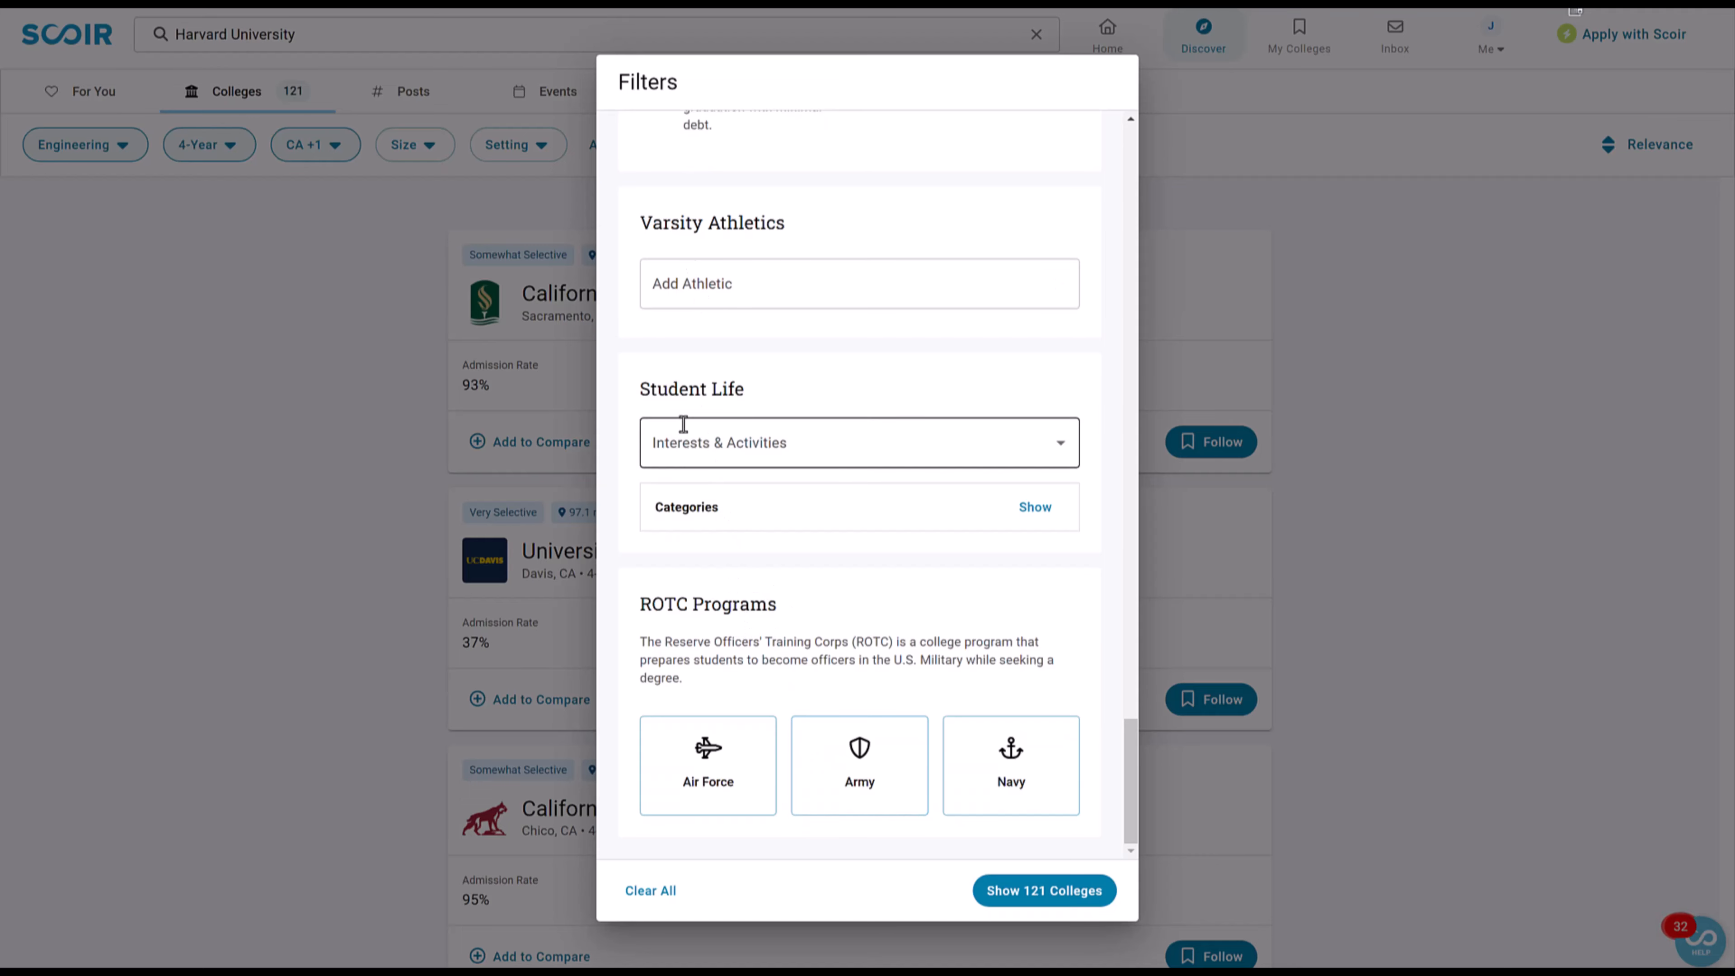
left_click(1012, 900)
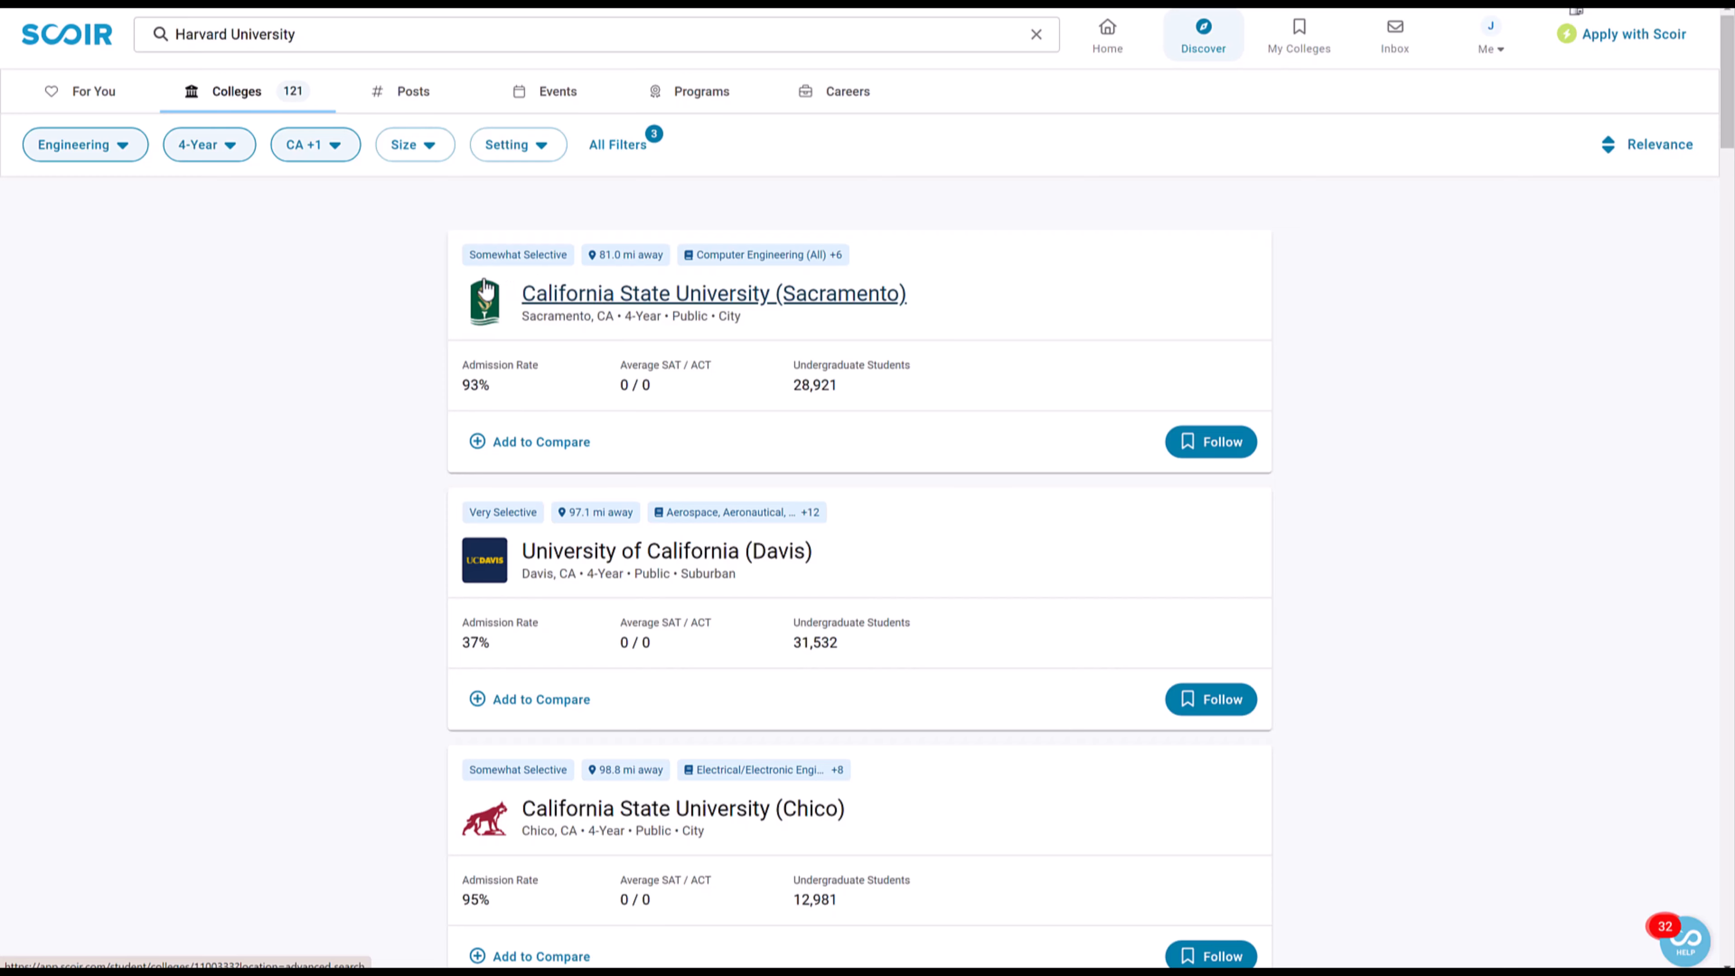
Step: Look through the filtered college results, checking each college's selectivity, distance, engineering programs, admission rate and undergraduate enrollment
scroll(650, 632, "down", 2)
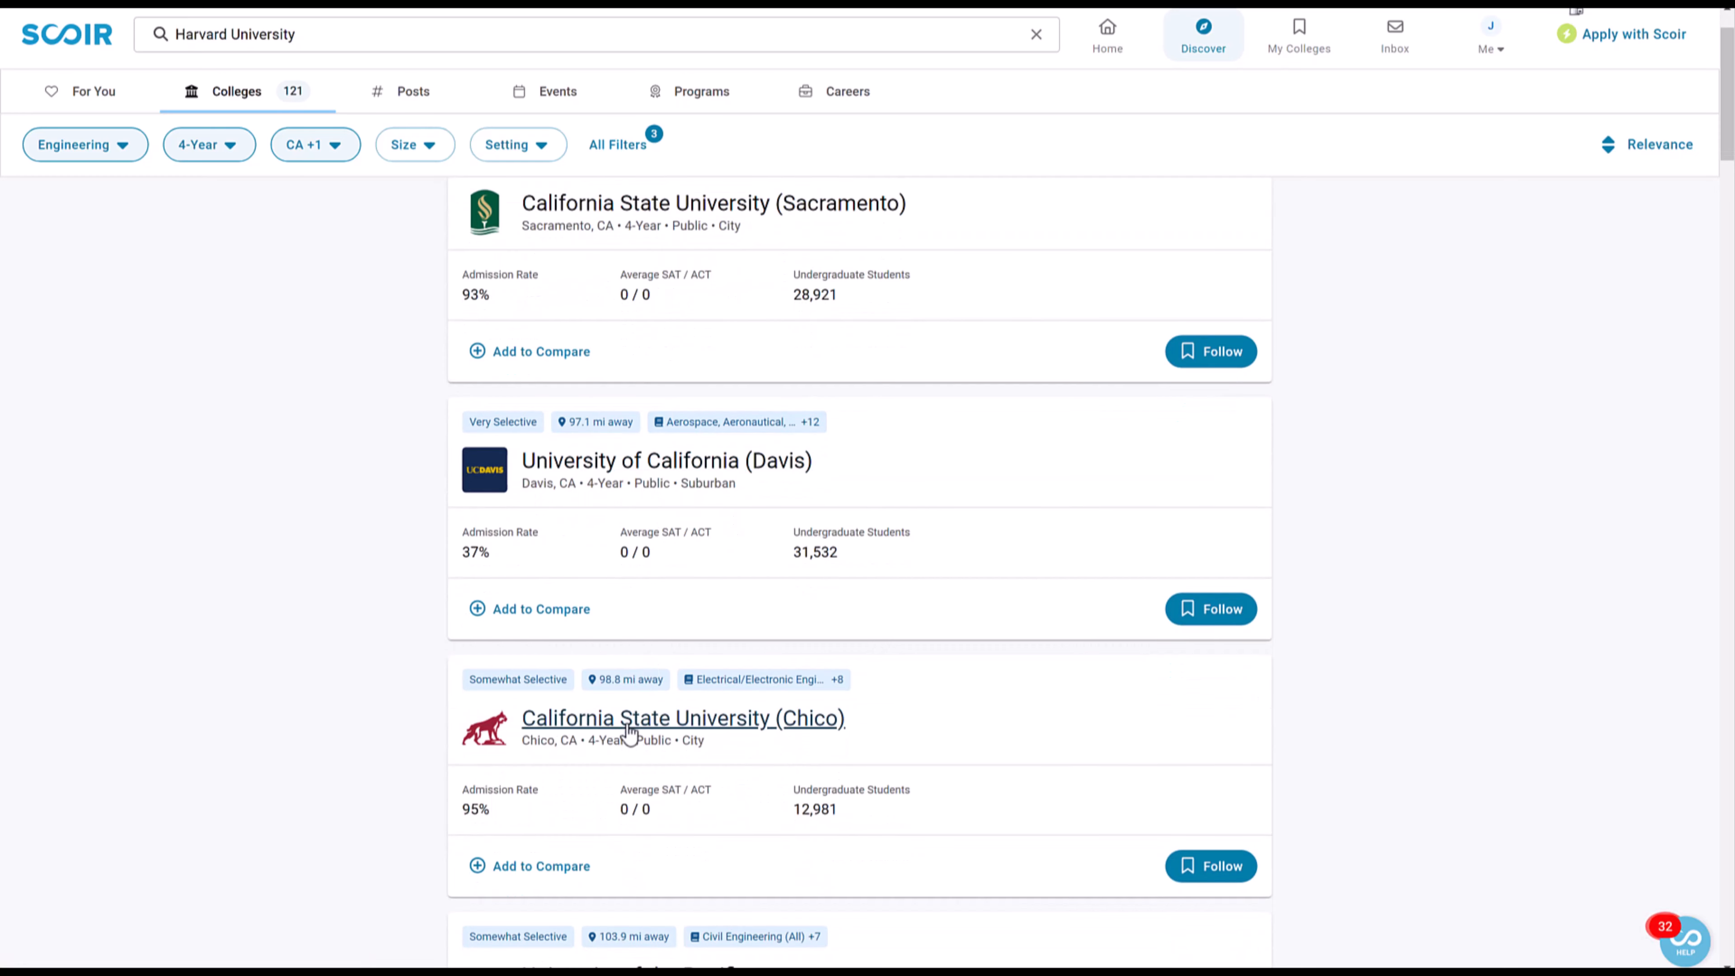
scroll(604, 718, "down", 2)
scroll(606, 709, "down", 4)
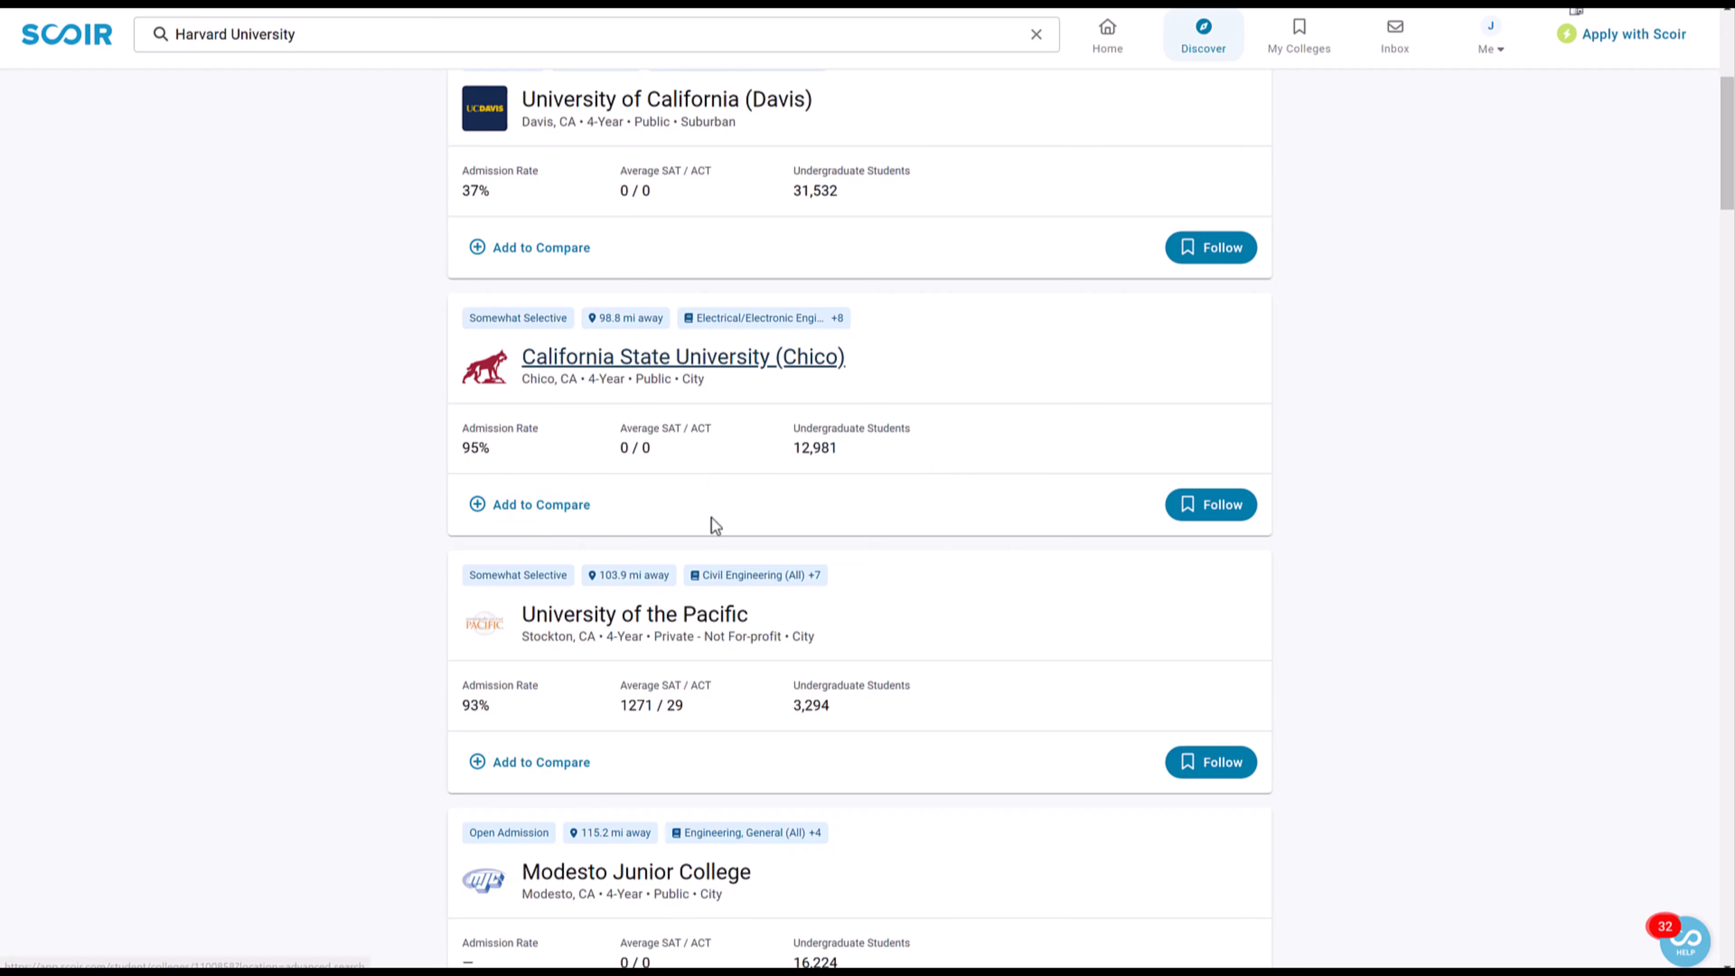
scroll(607, 371, "down", 5)
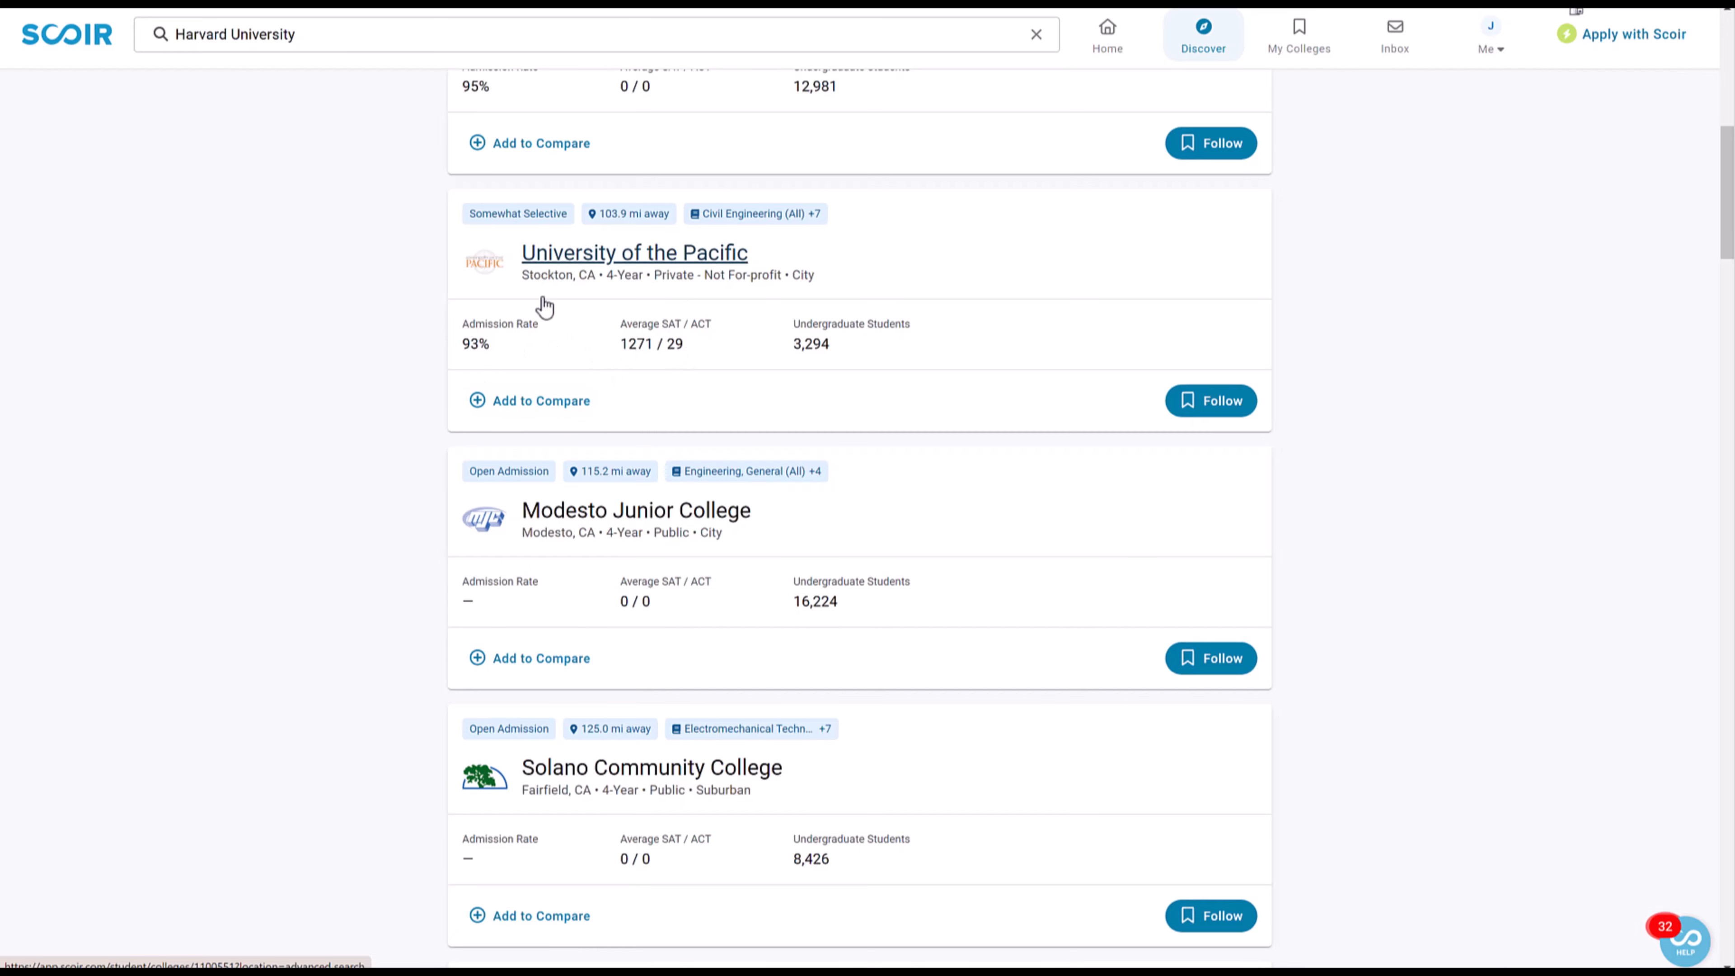
scroll(724, 574, "down", 4)
scroll(771, 472, "up", 15)
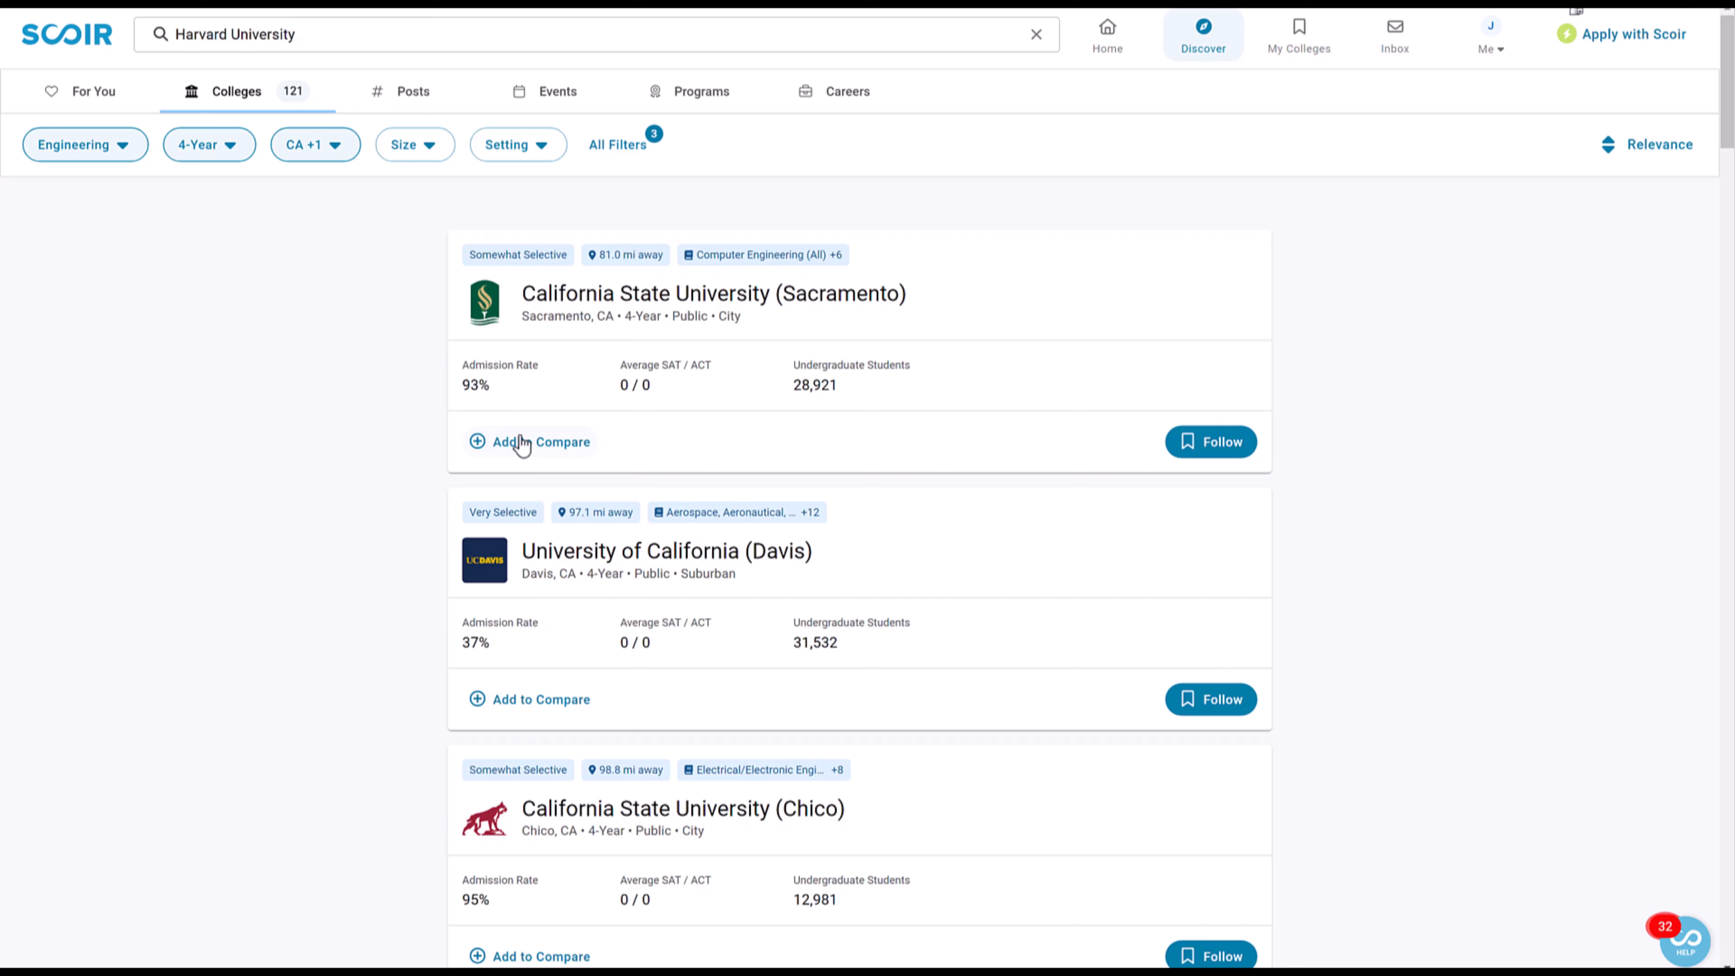
Step: Add California State University (Sacramento), California State University (Chico) and University of California (Davis) to the comparison and open it side by side
left_click(565, 444)
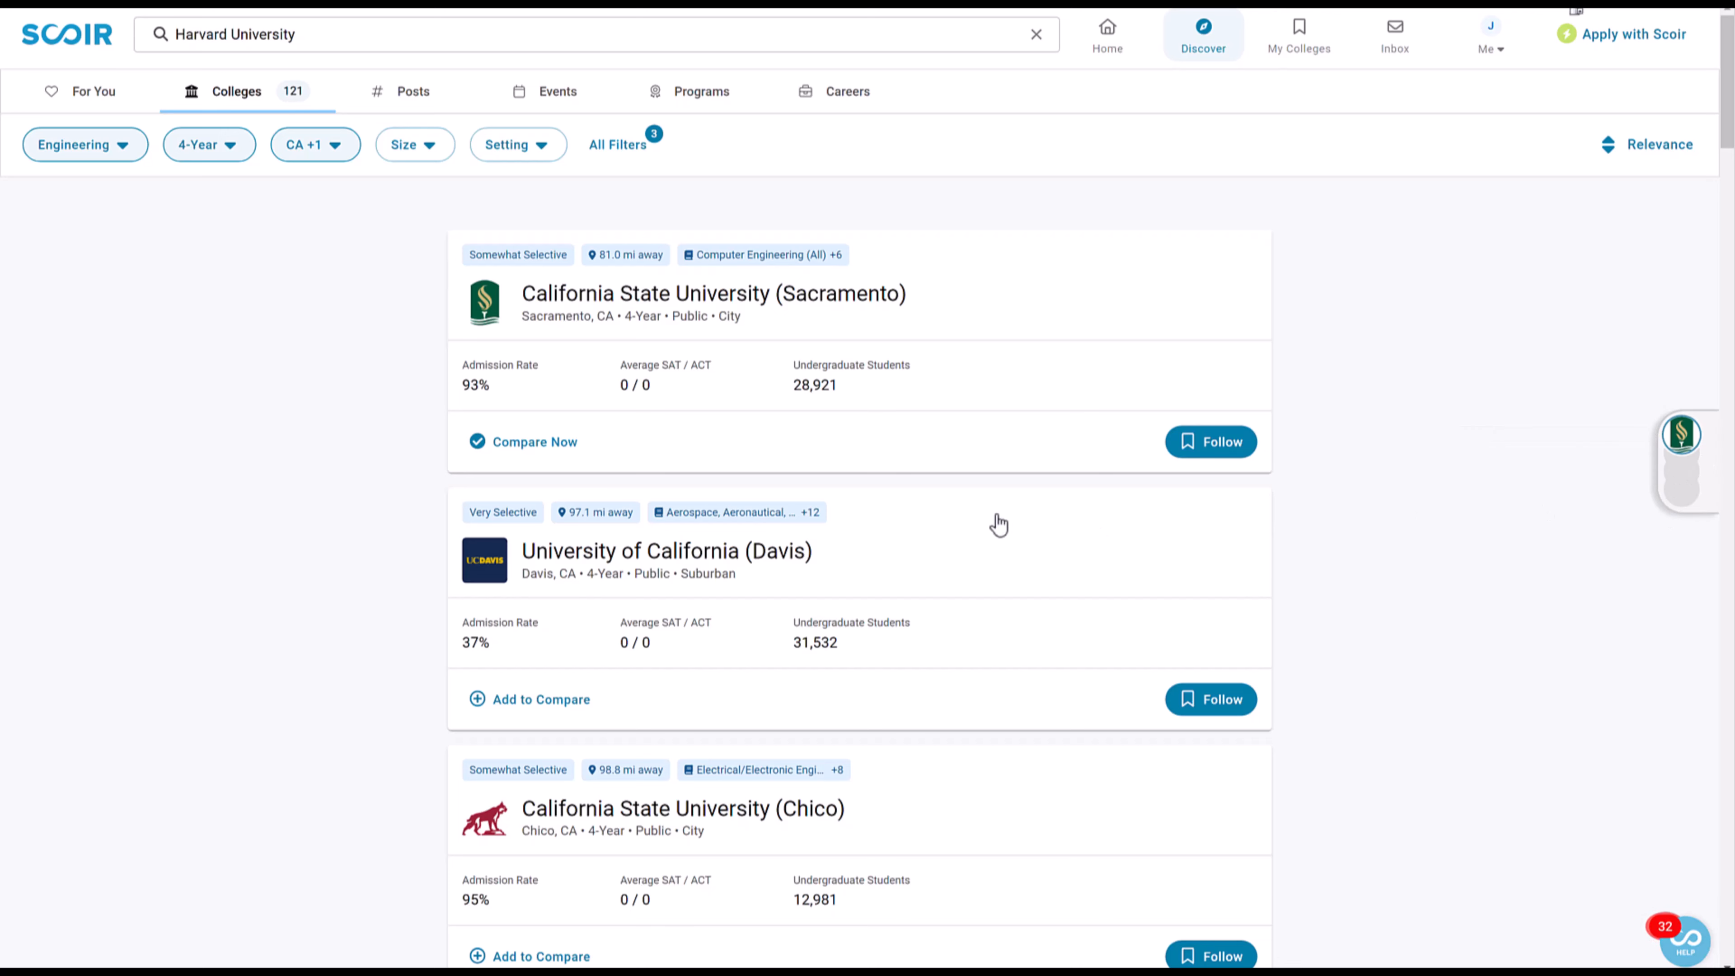
scroll(677, 589, "down", 3)
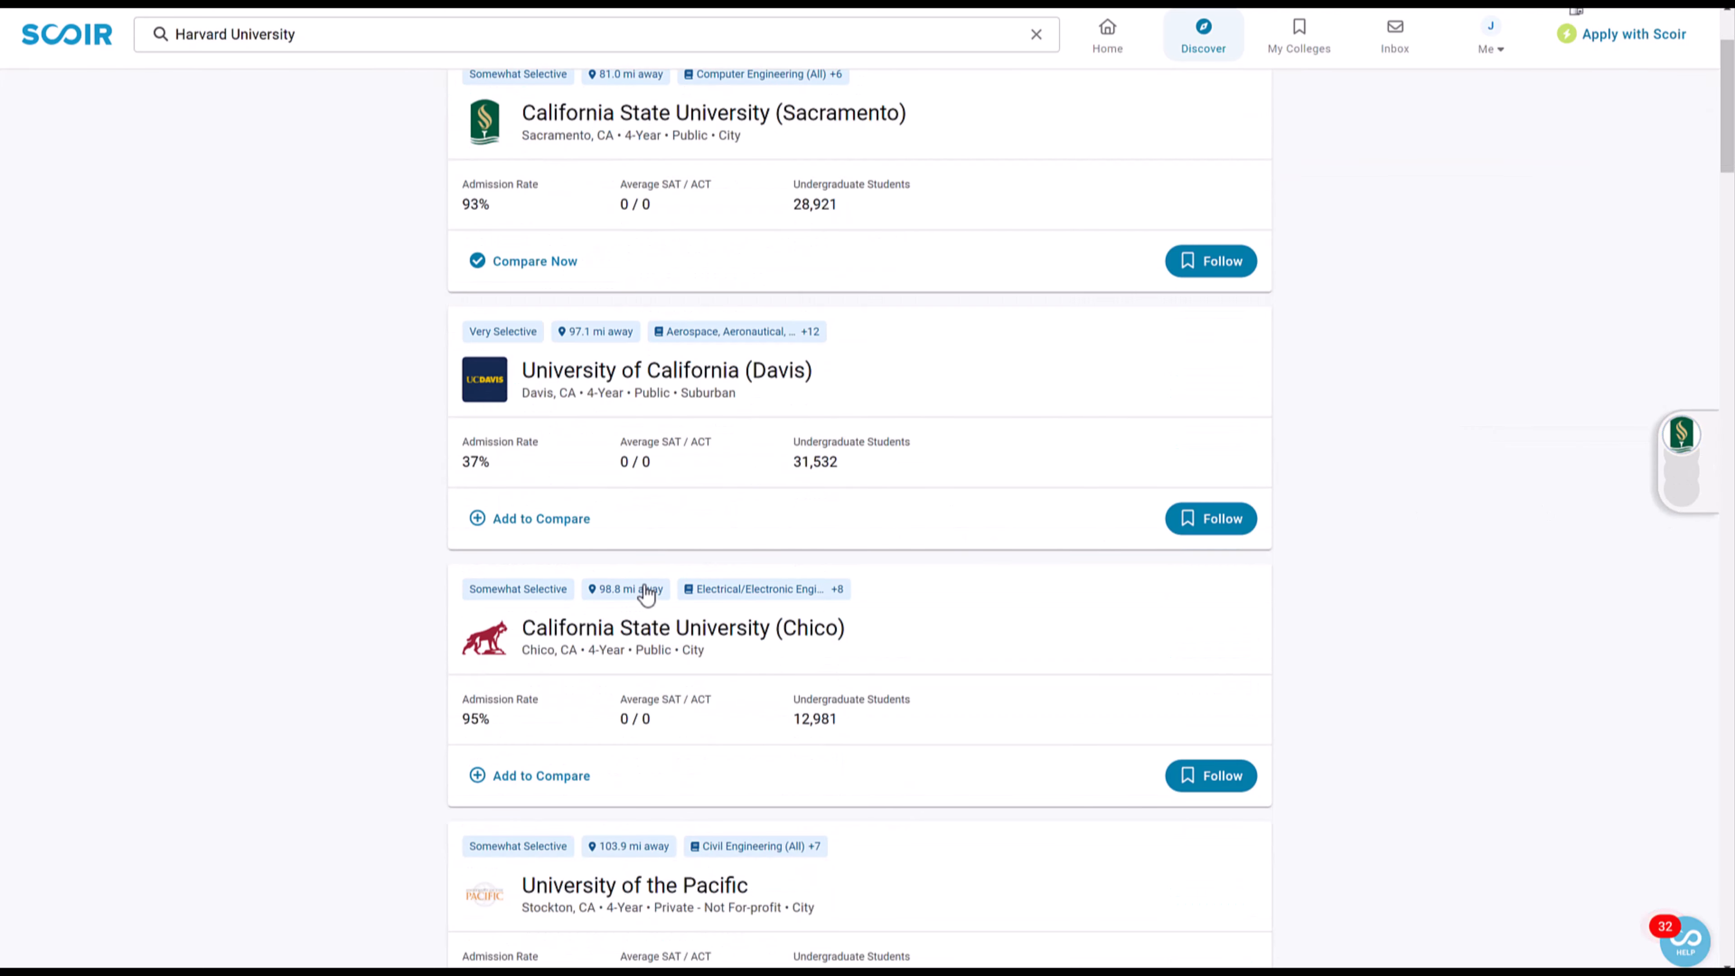
left_click(552, 779)
scroll(612, 711, "down", 3)
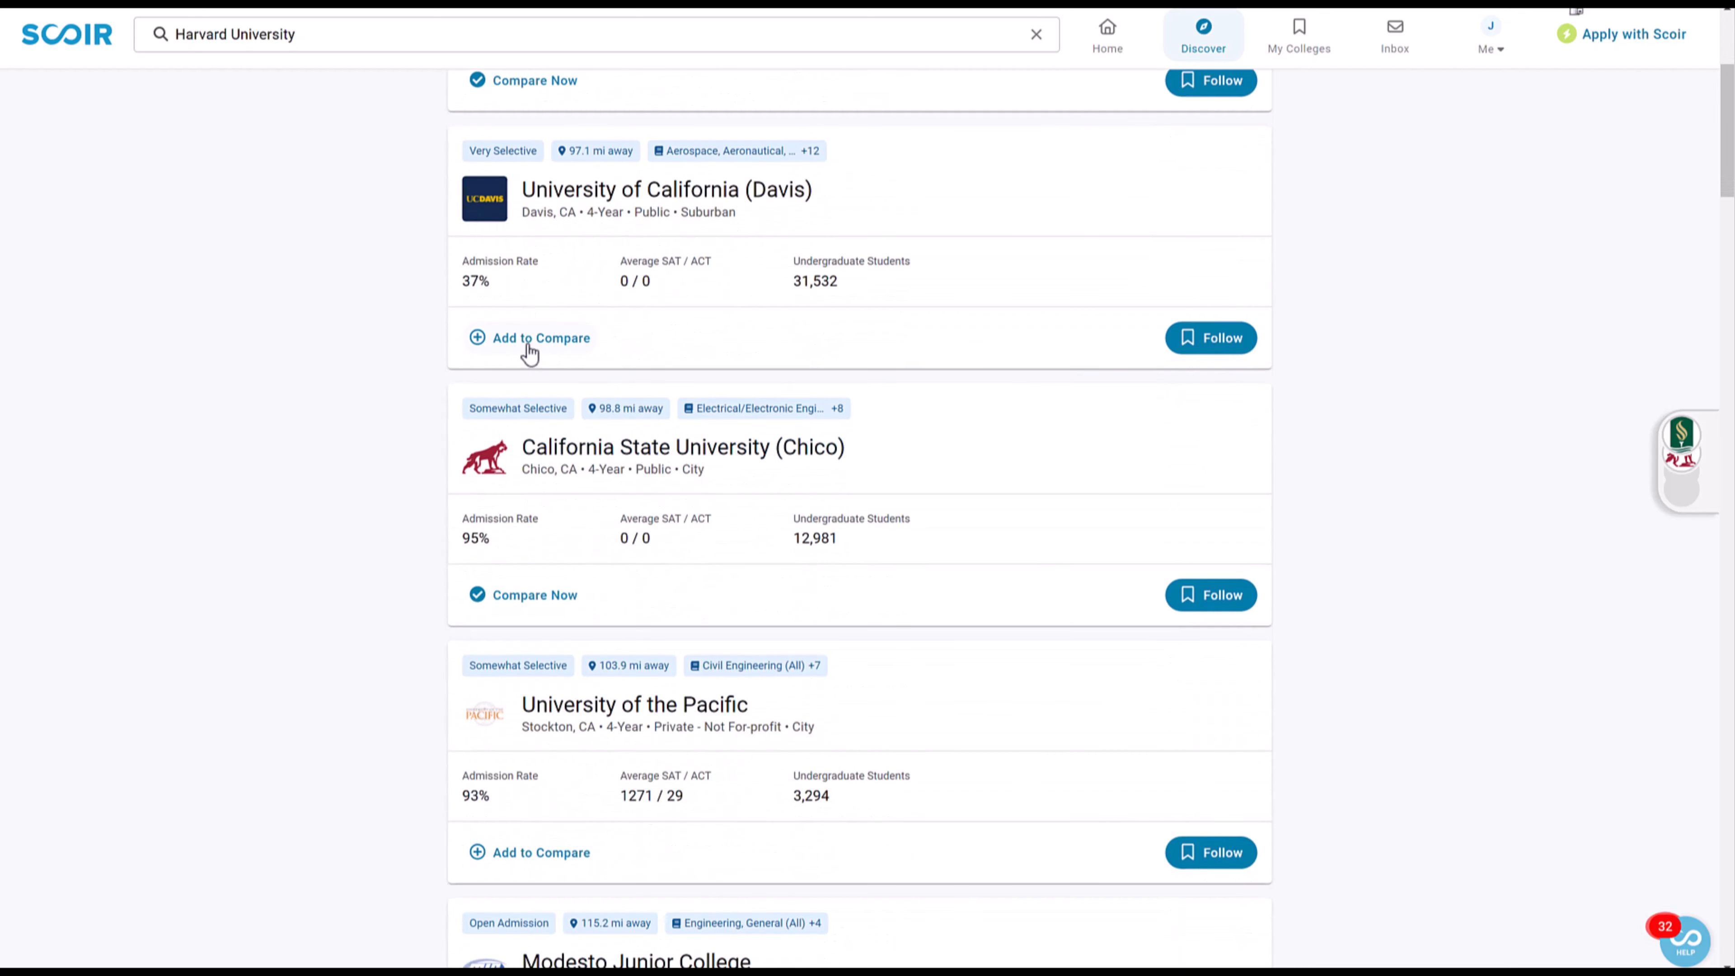
left_click(530, 347)
left_click(1715, 480)
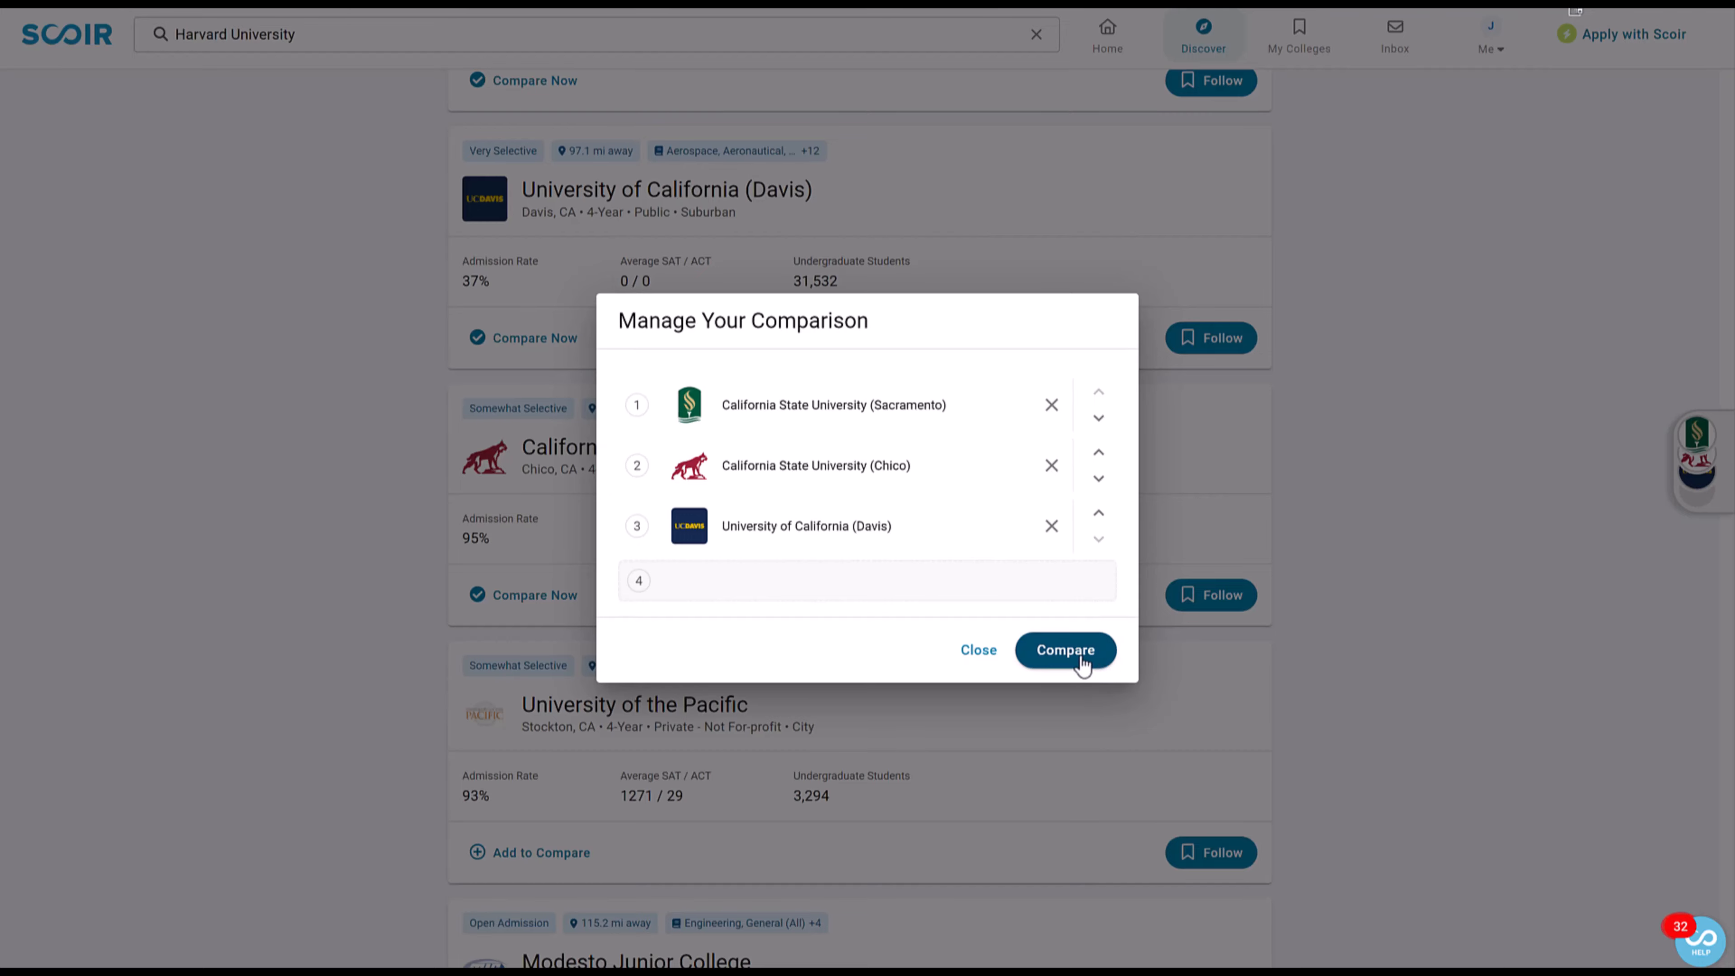
left_click(1065, 655)
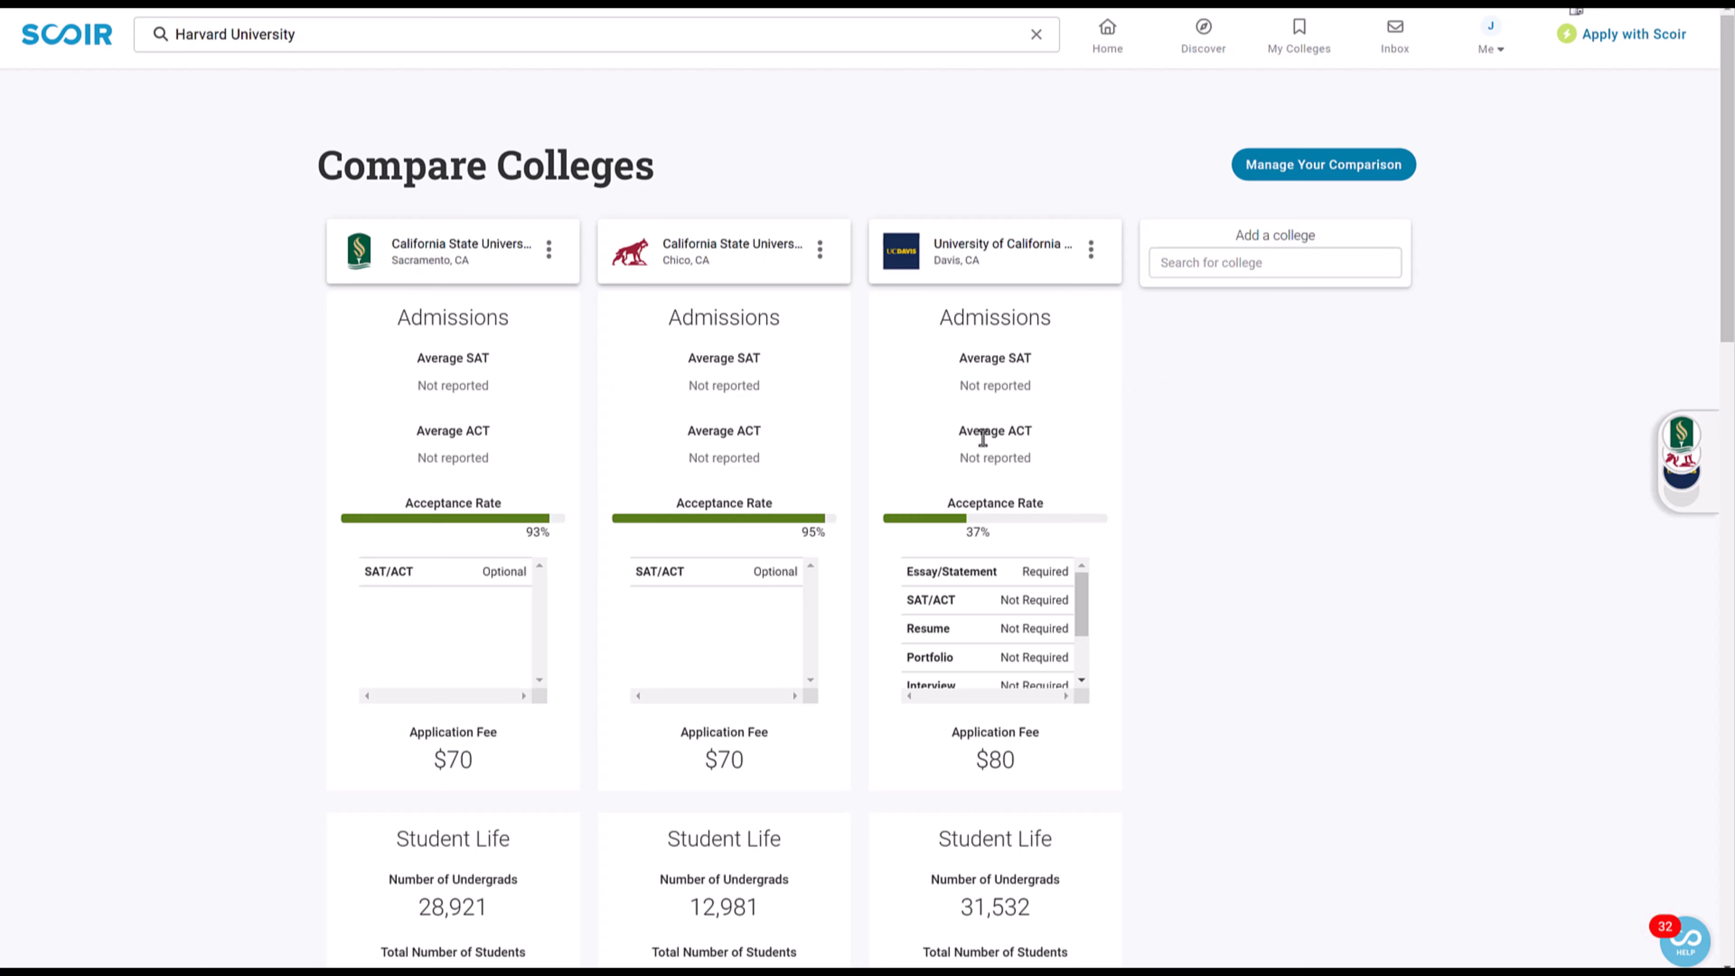
Step: Check the list of compared colleges and examine their admissions, student life, academics, cost and financial aid, and location details
left_click(1316, 169)
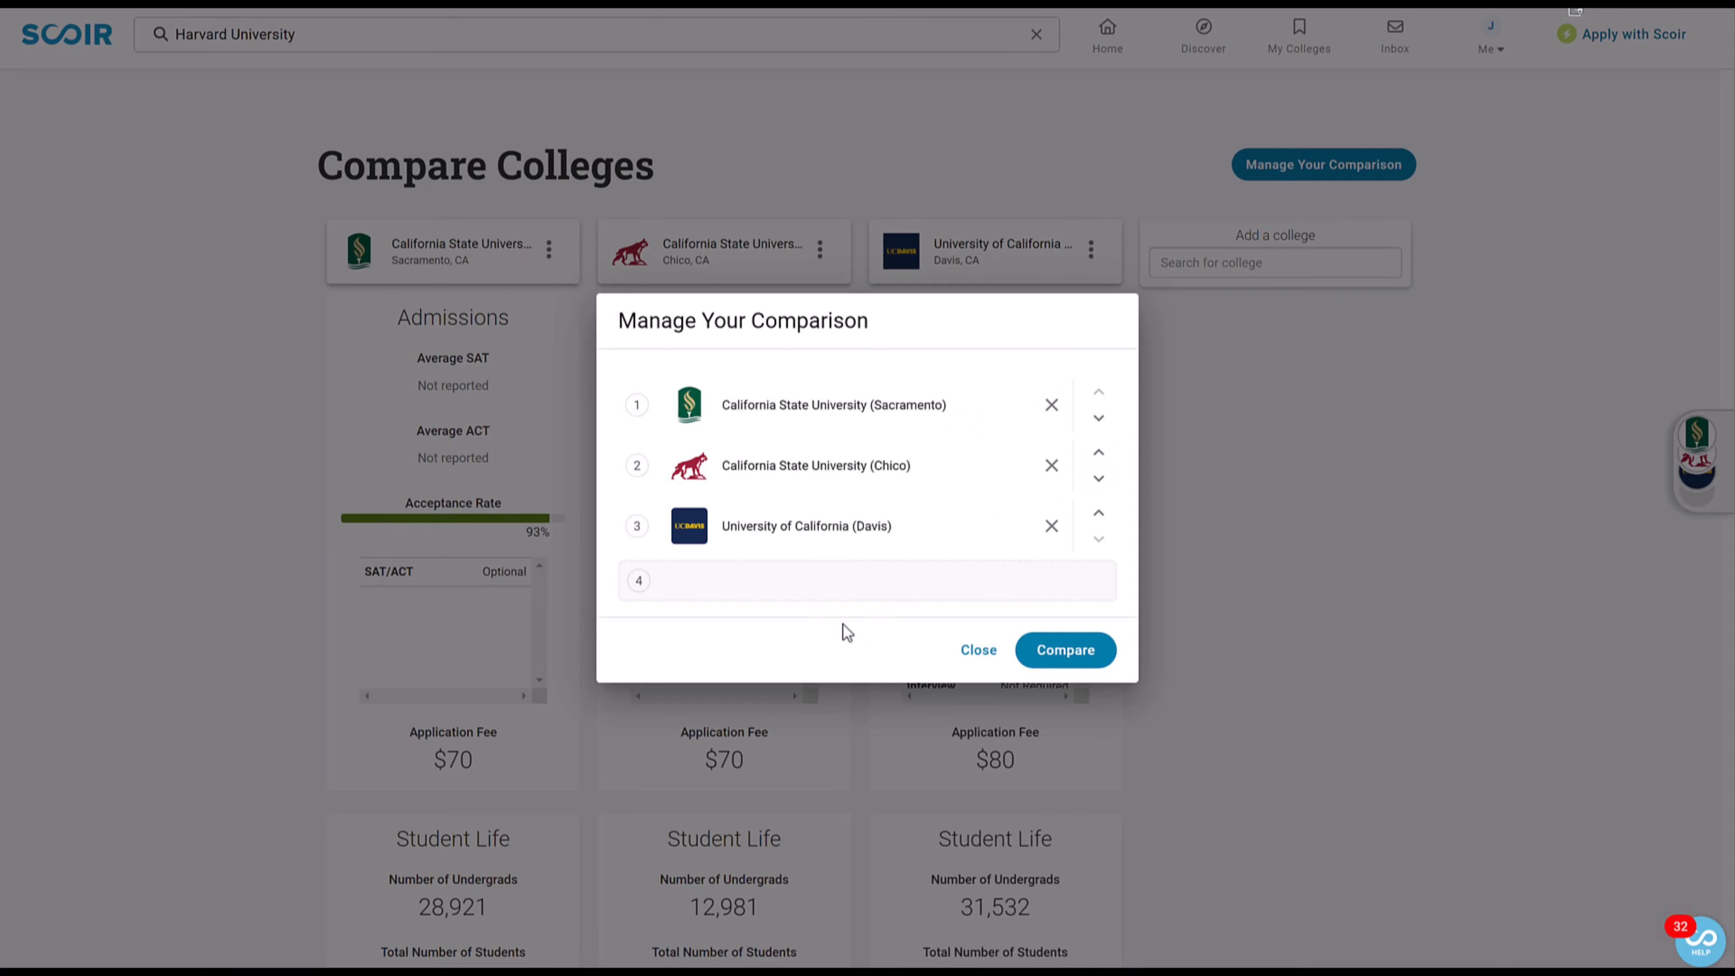
left_click(983, 650)
scroll(1141, 601, "down", 7)
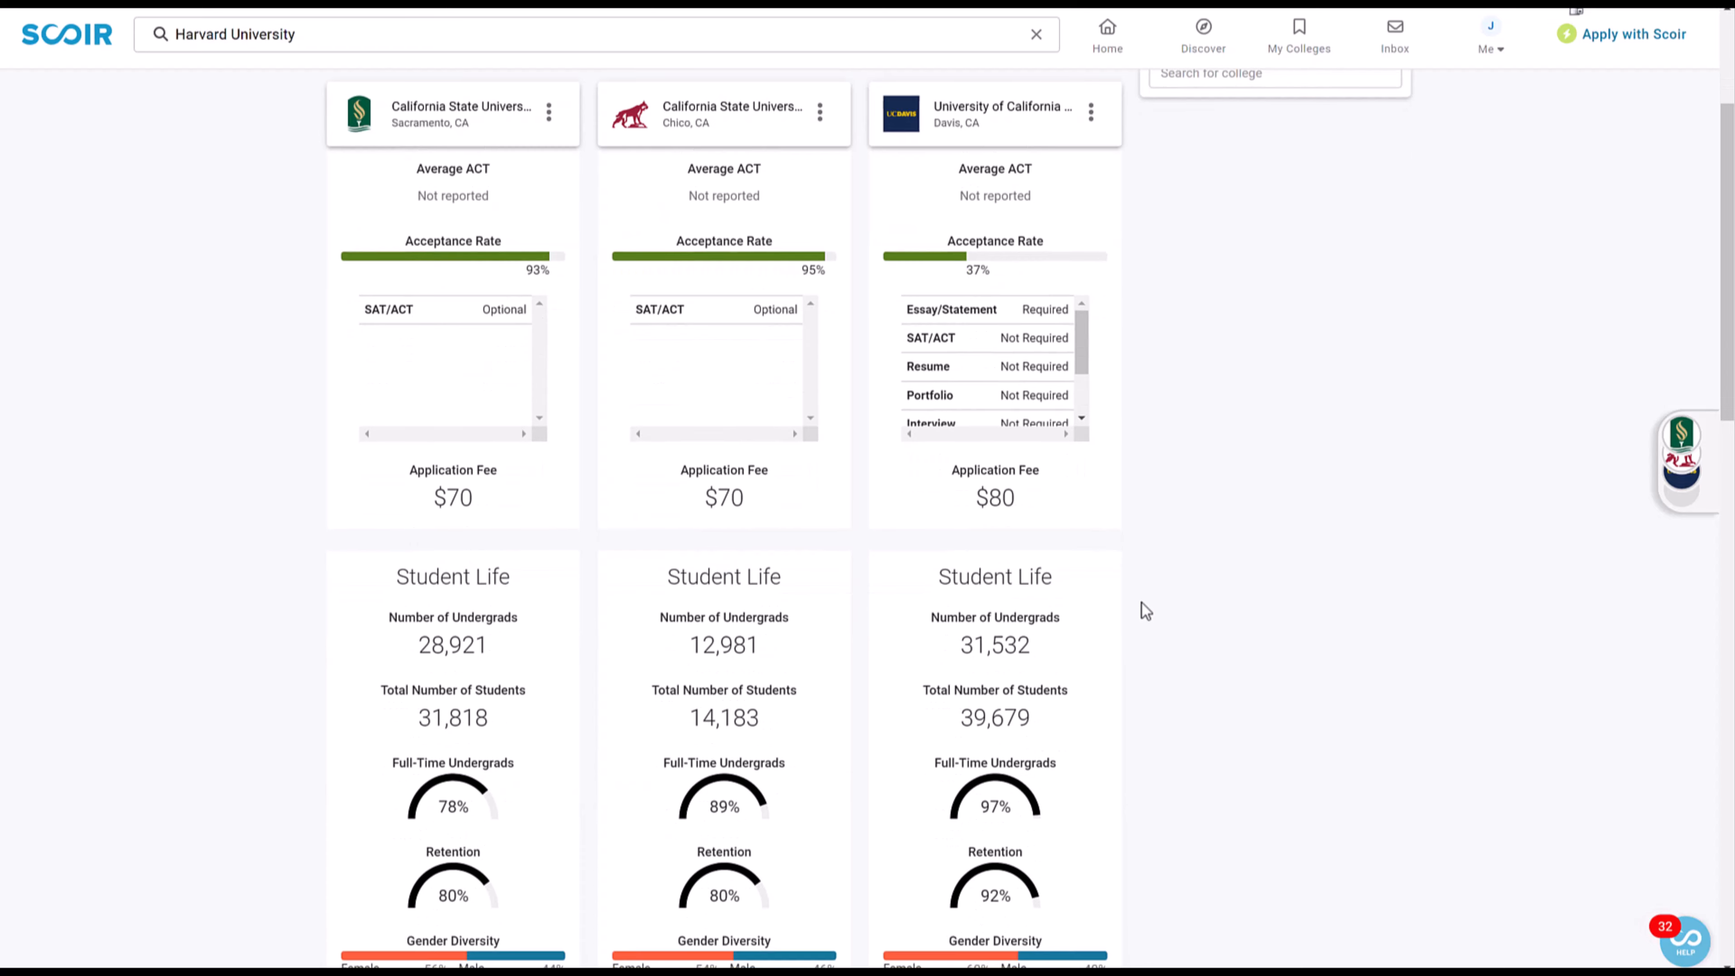
scroll(1141, 604, "down", 6)
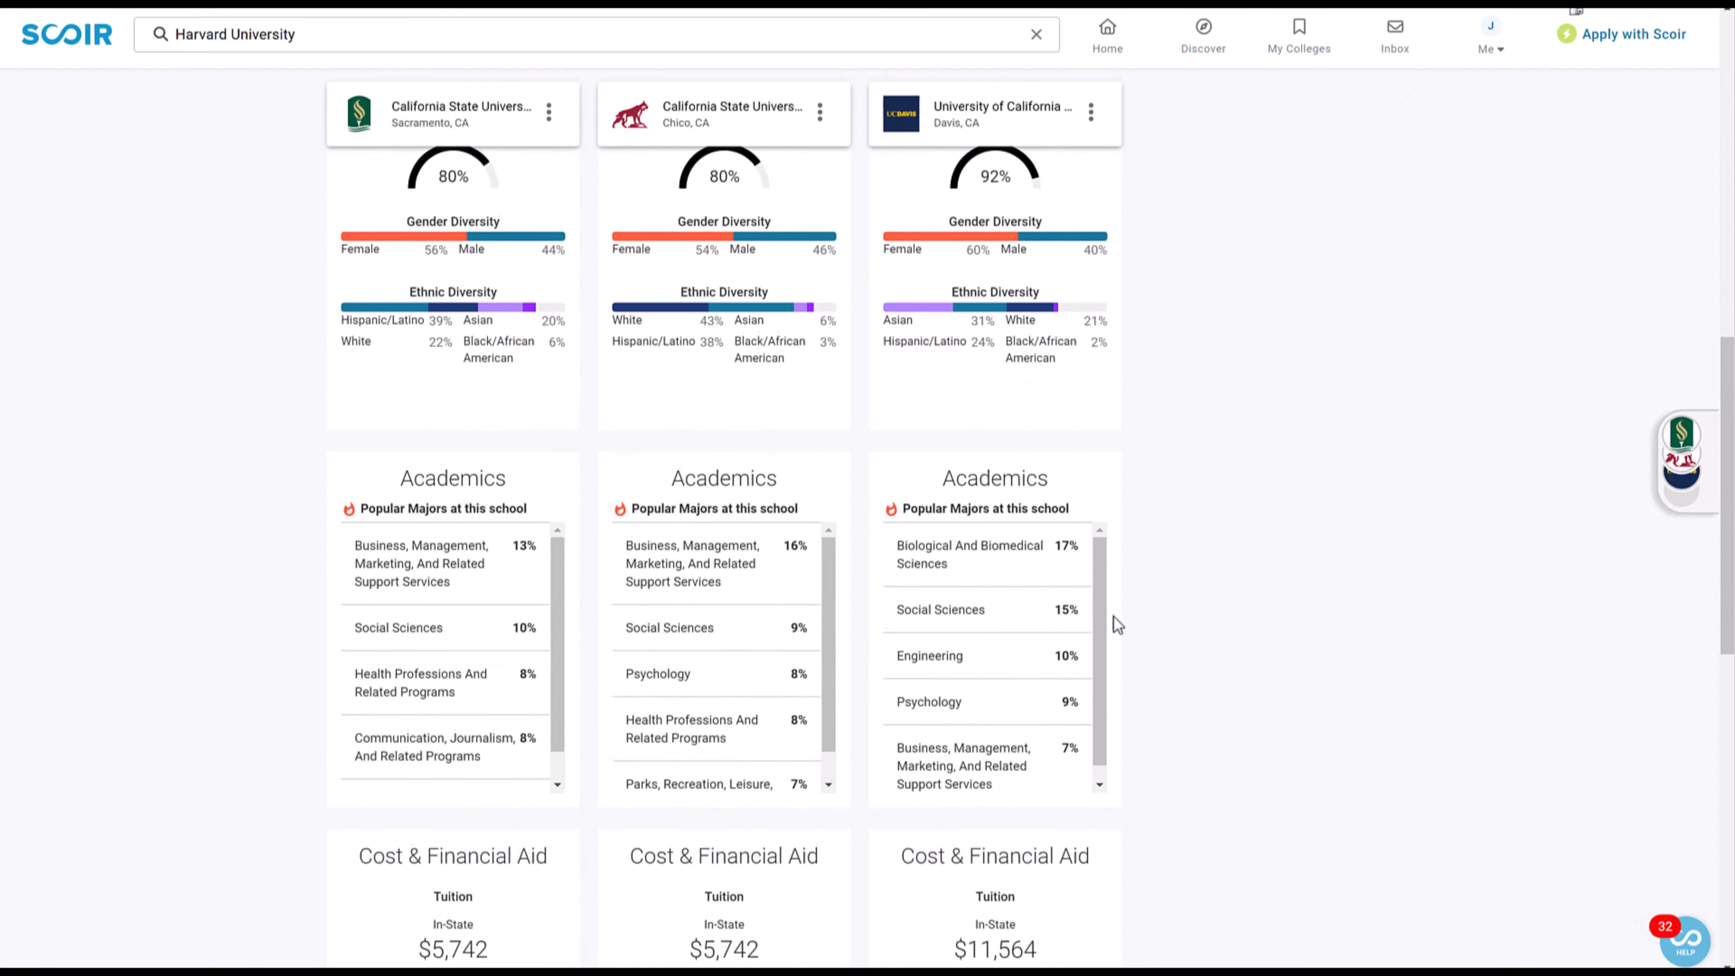
scroll(1127, 629, "down", 7)
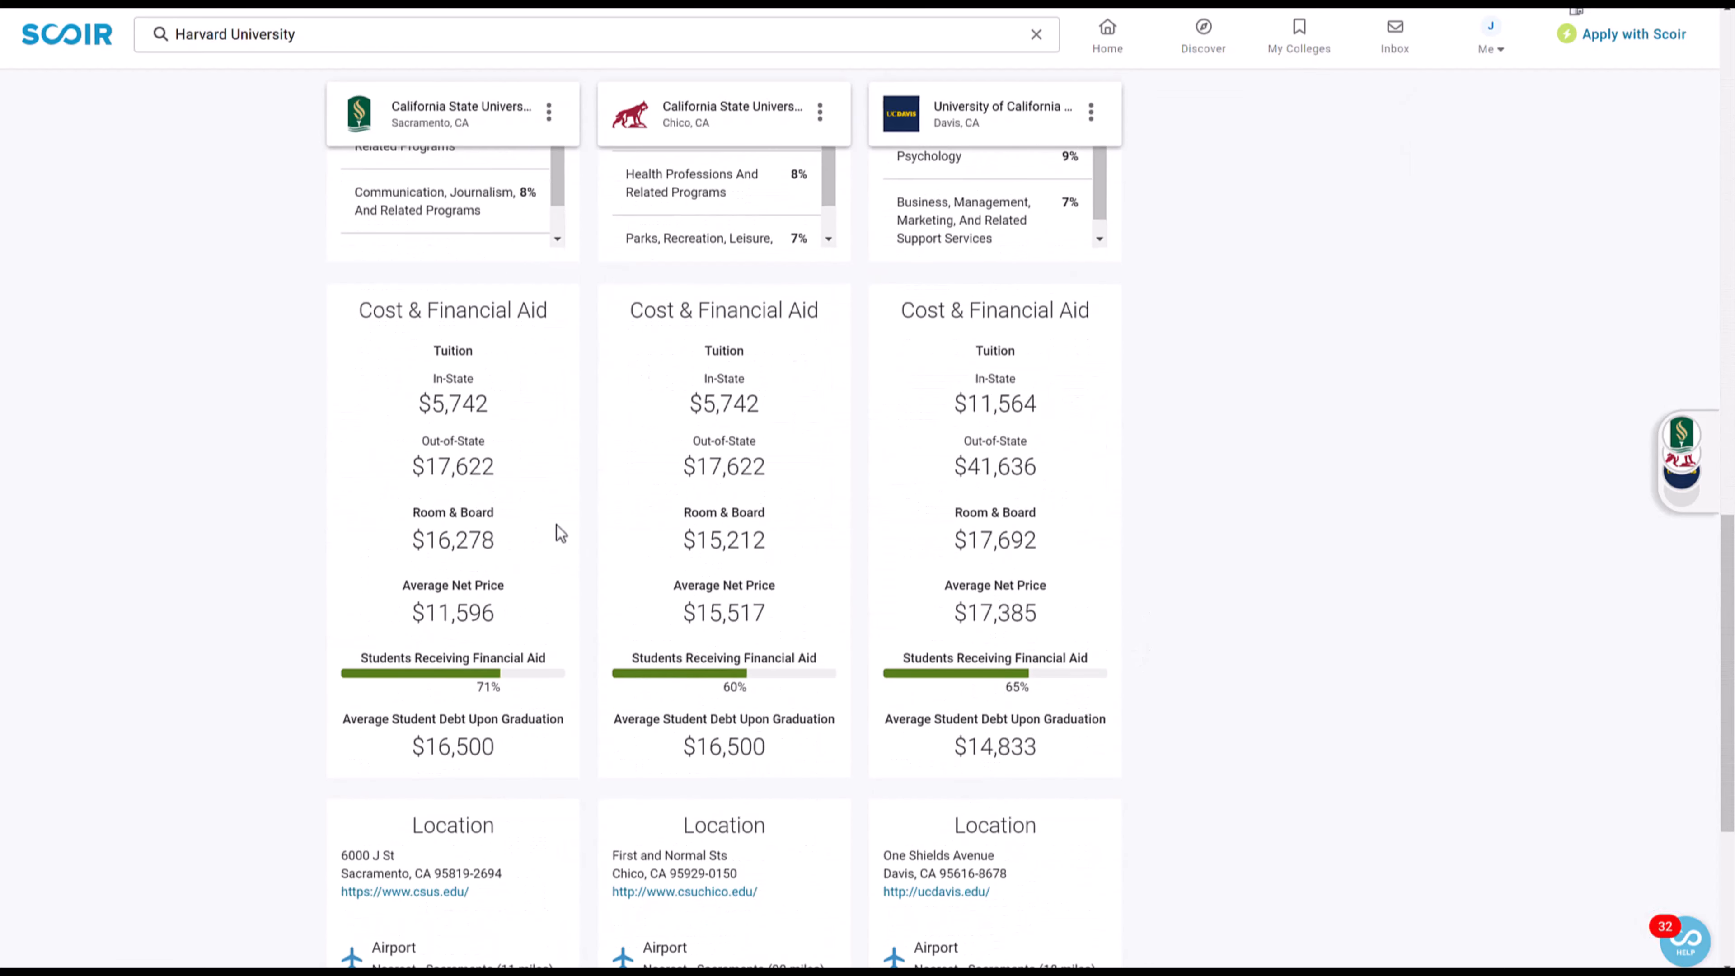
scroll(980, 615, "down", 5)
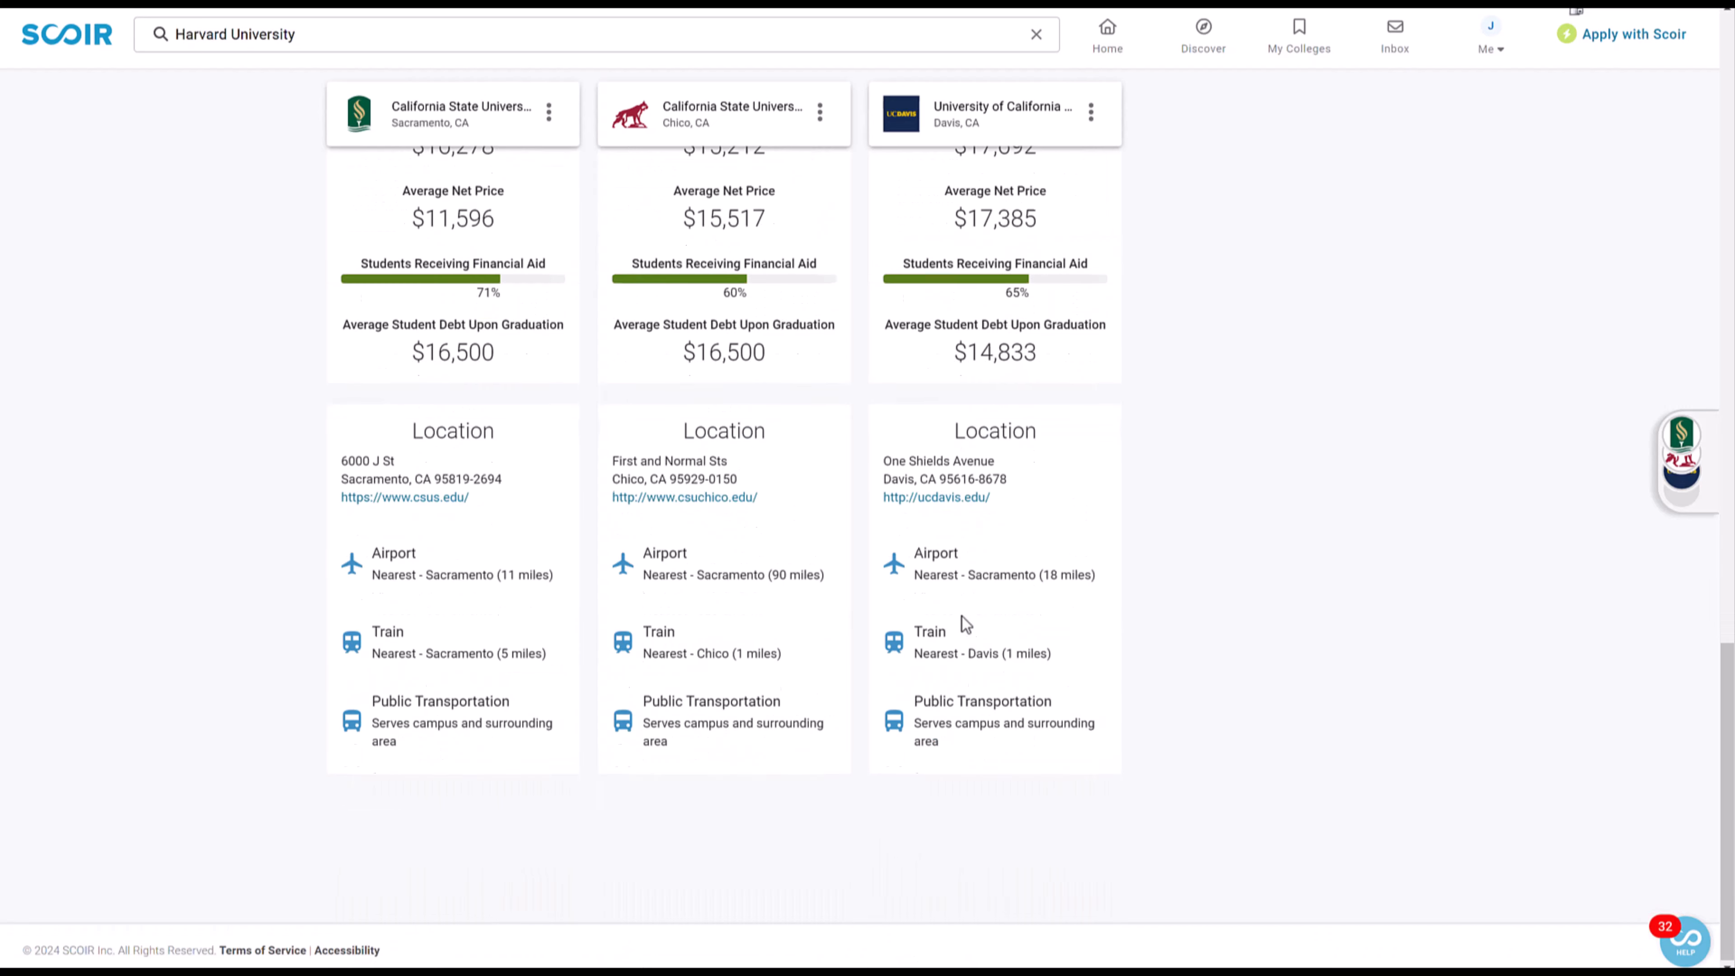
scroll(880, 544, "up", 17)
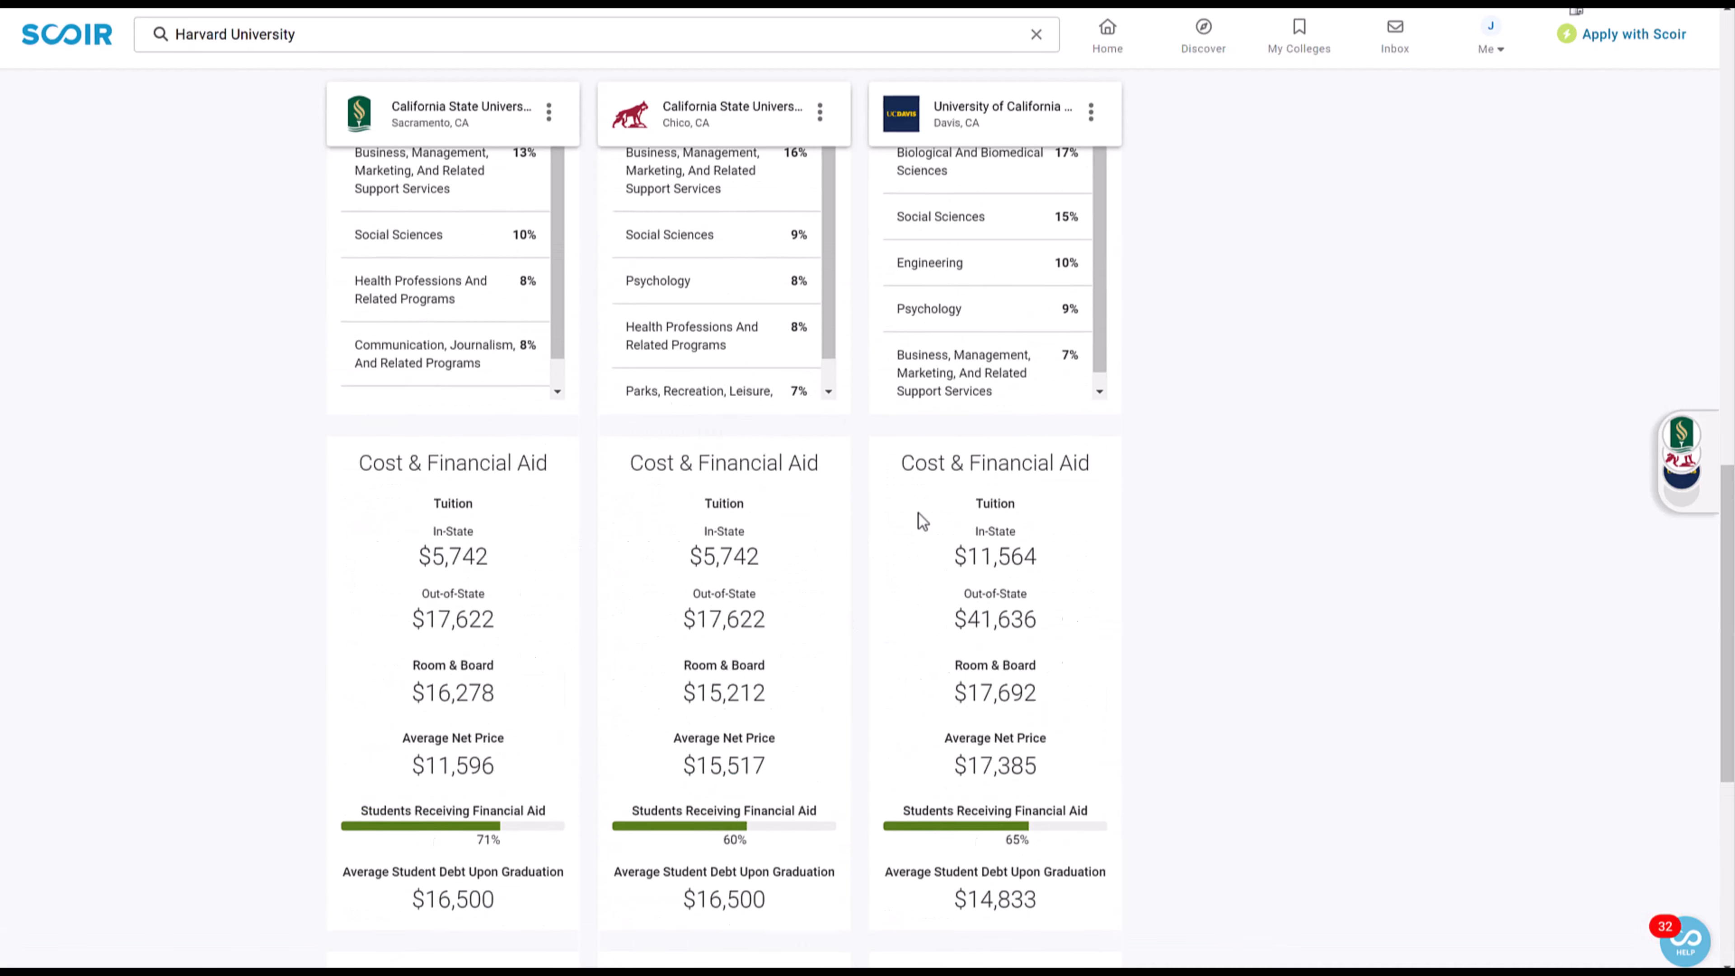
scroll(704, 444, "up", 6)
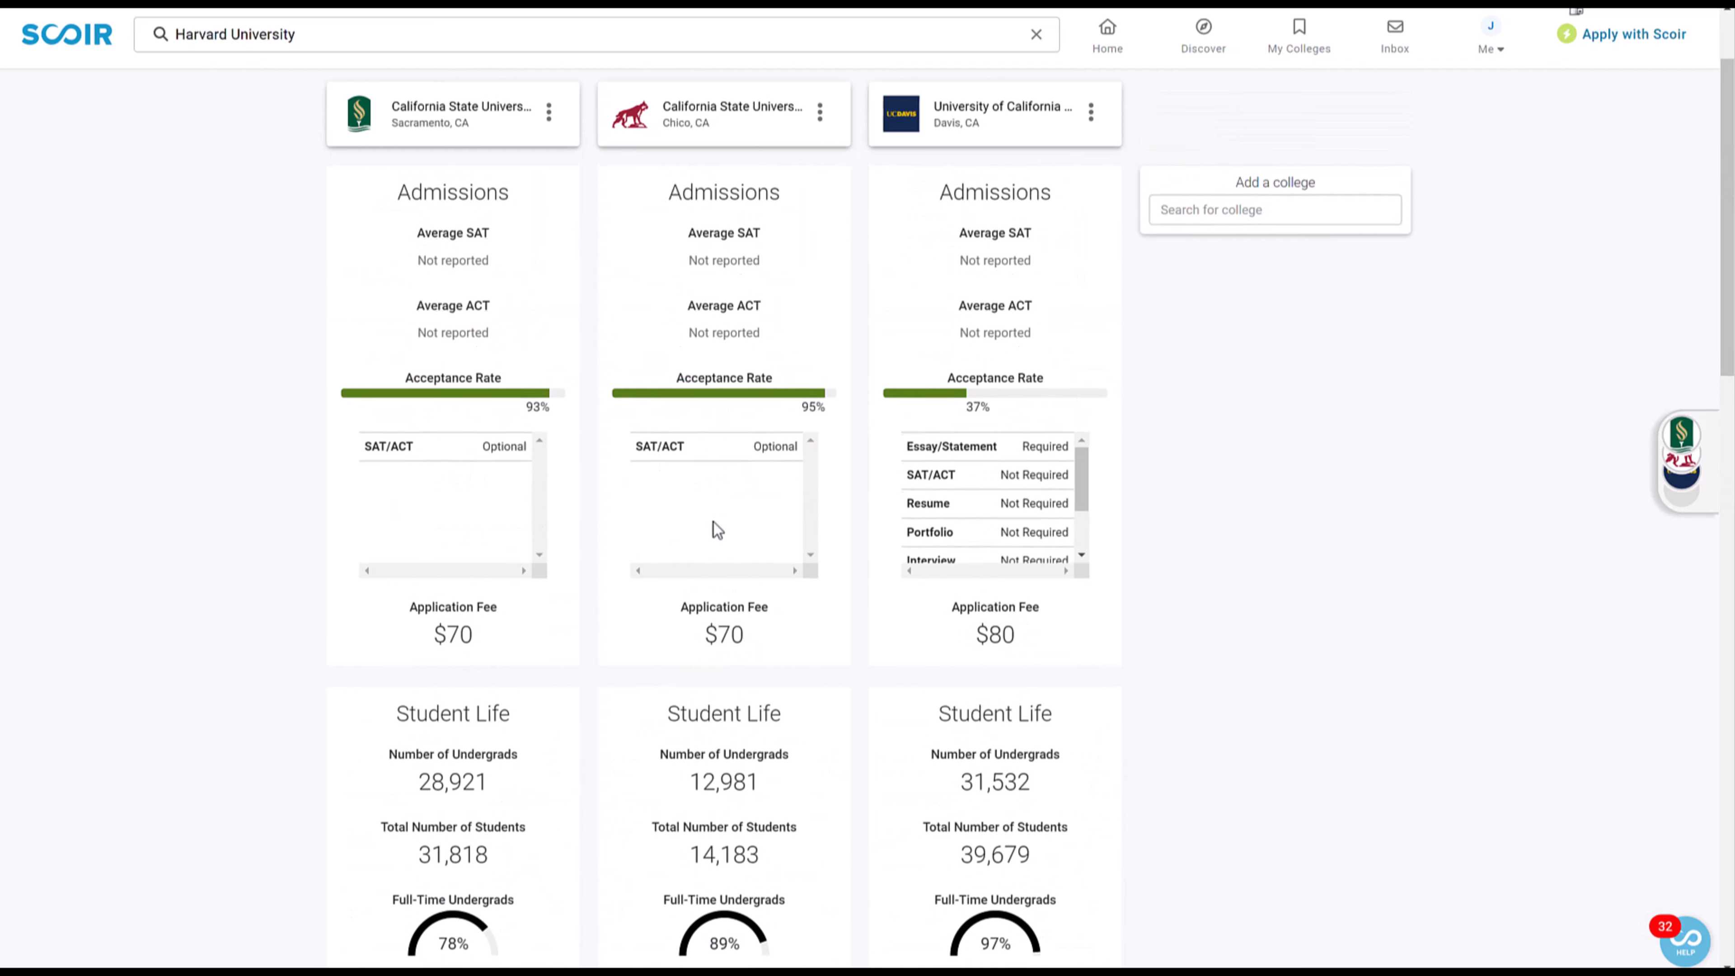
scroll(839, 668, "up", 2)
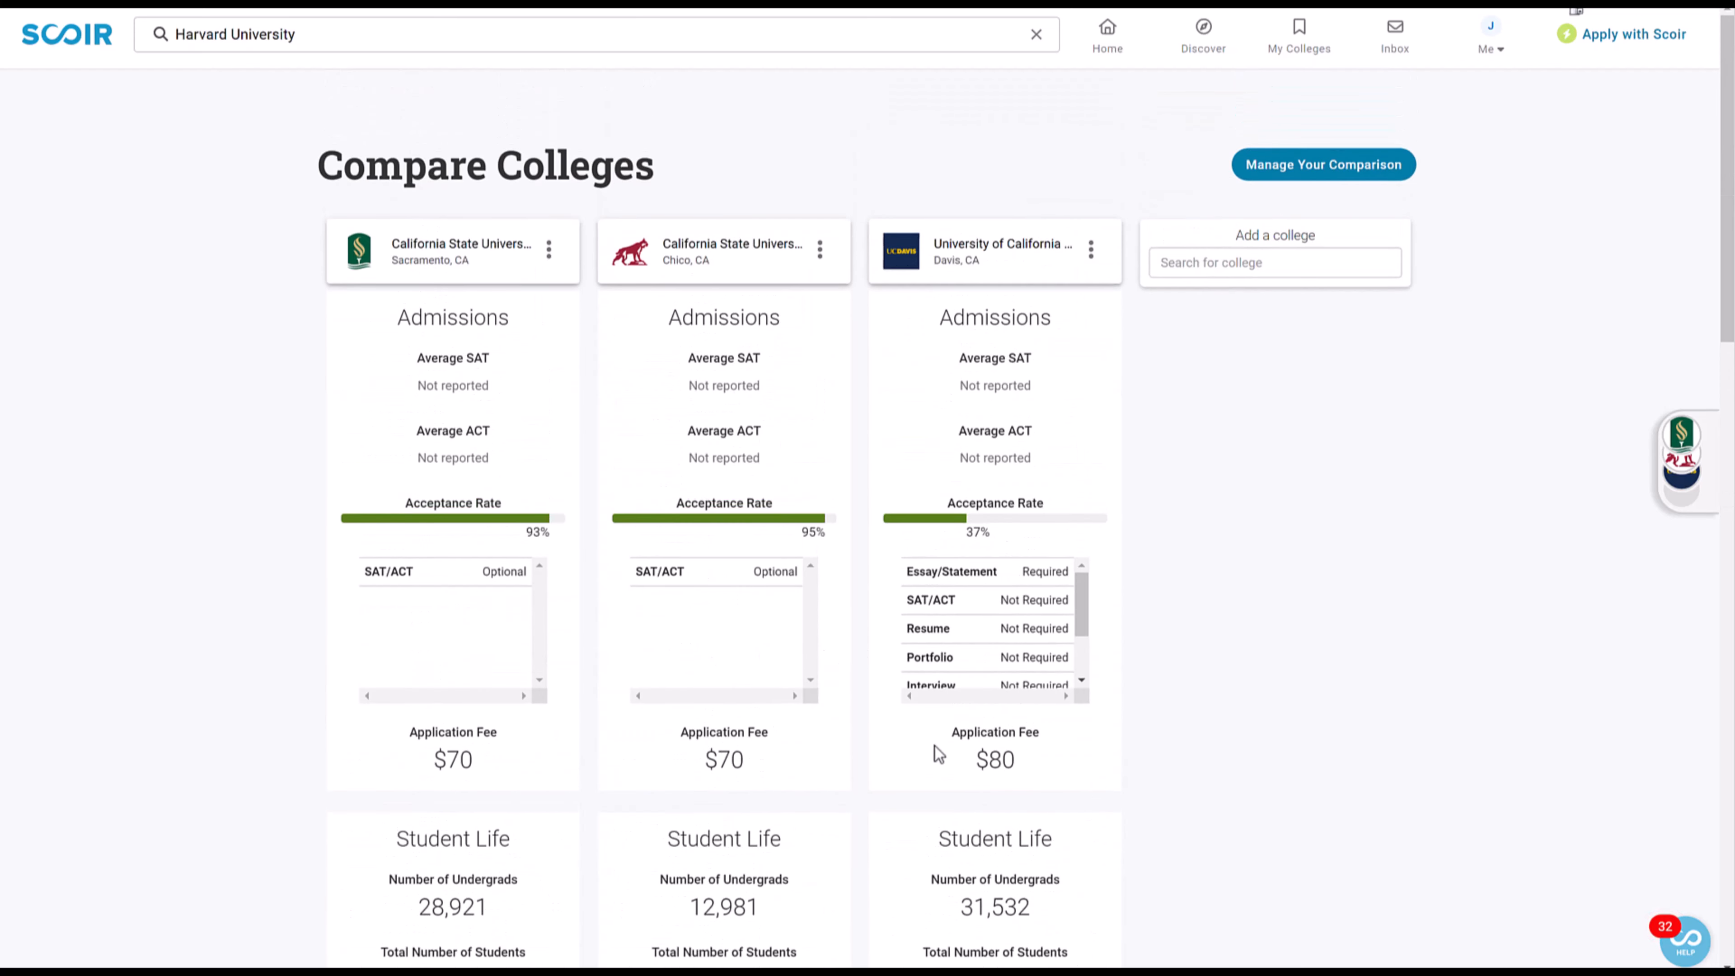